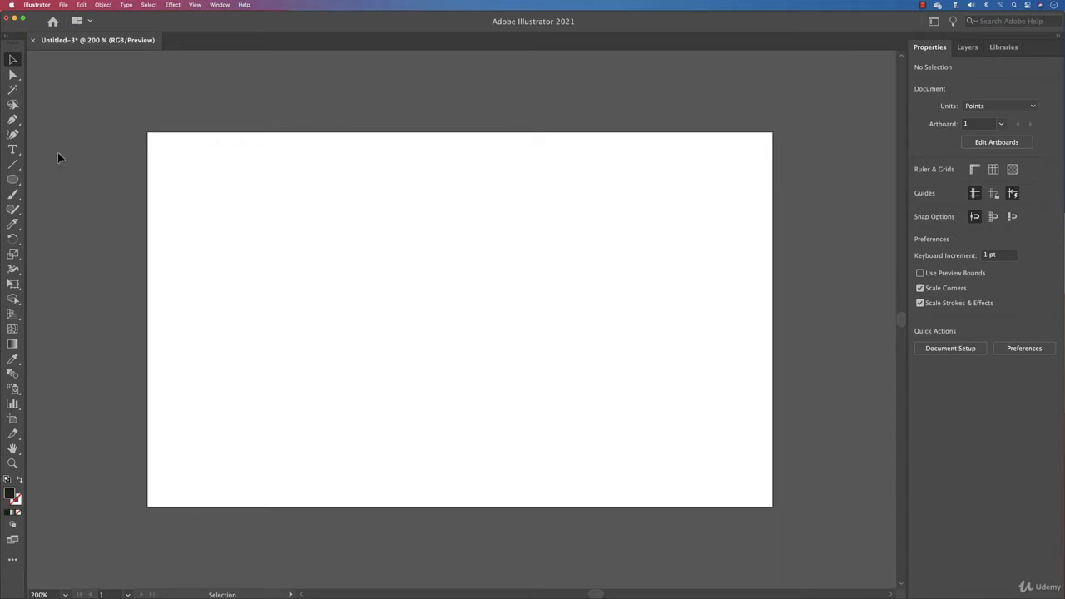
- Add the point text COMEDY in Acumin Pro Black at 80 pt and move it to the middle of the artboard
left_click(13, 150)
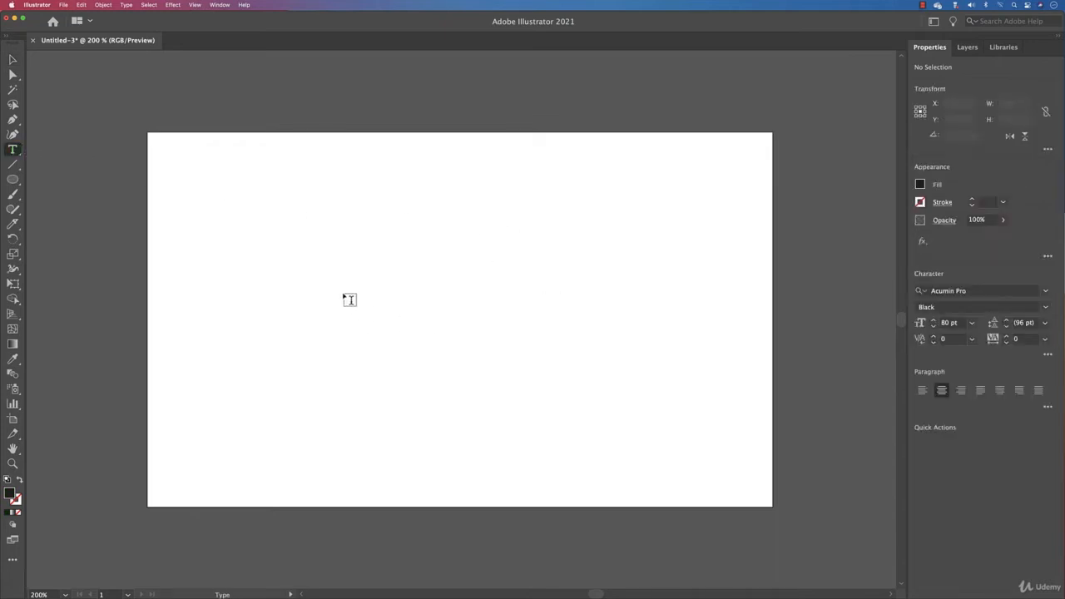
left_click(323, 298)
type("COMEDY")
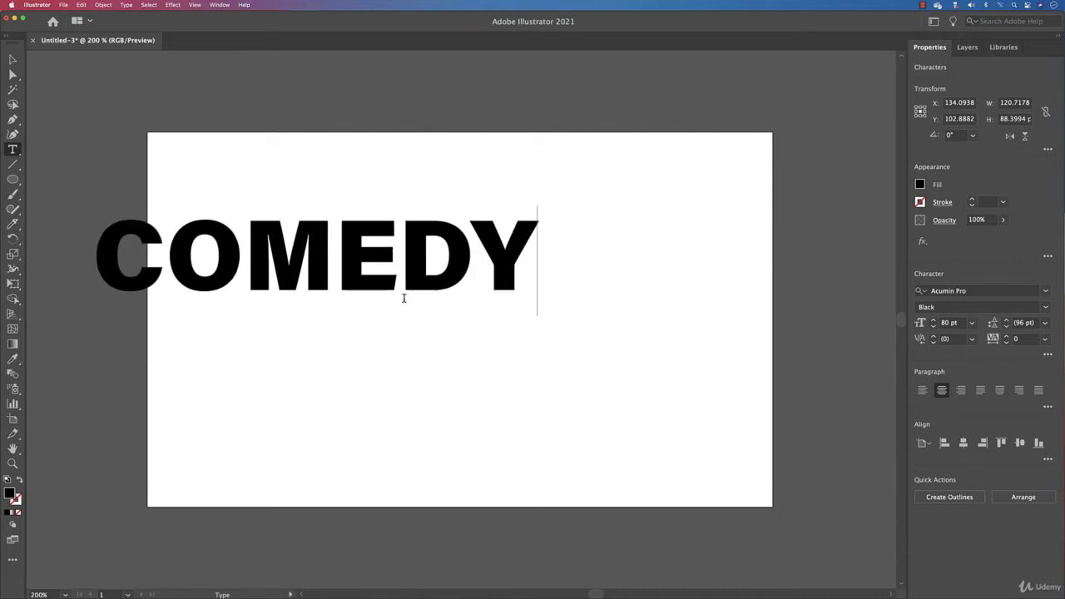
left_click(14, 59)
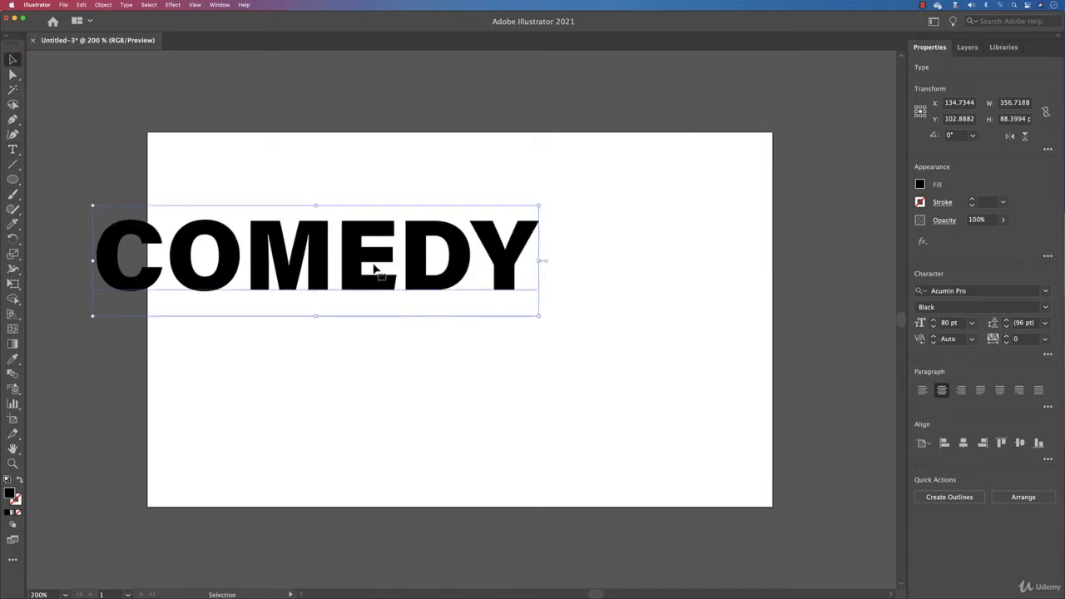
left_click_drag(376, 263, 506, 307)
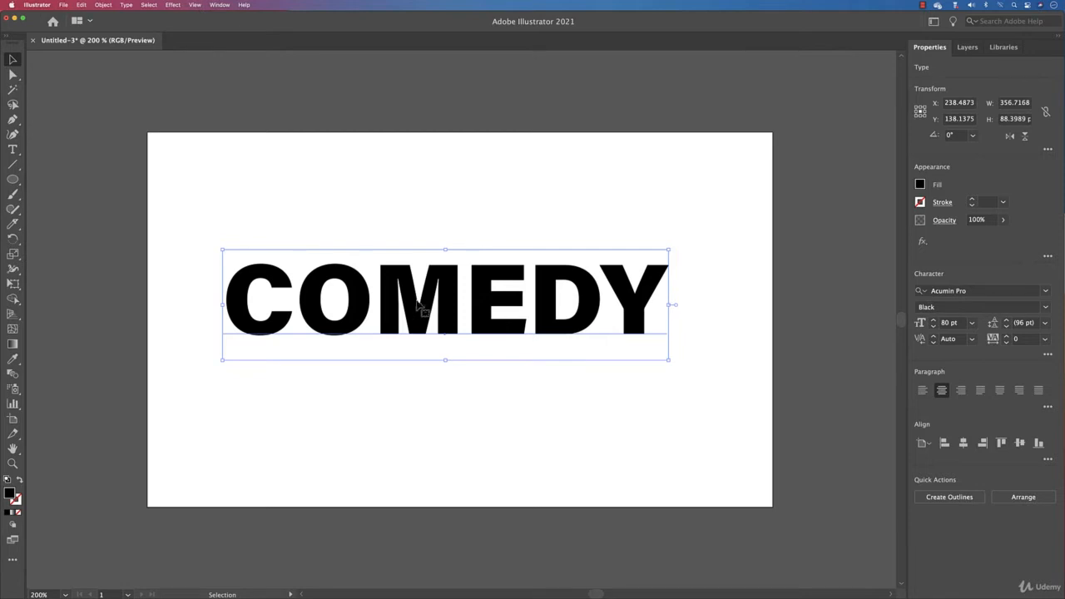
- With the Touch Type tool, lift the letter C above the word and bring it back beside the O
left_click_drag(14, 150, 81, 240)
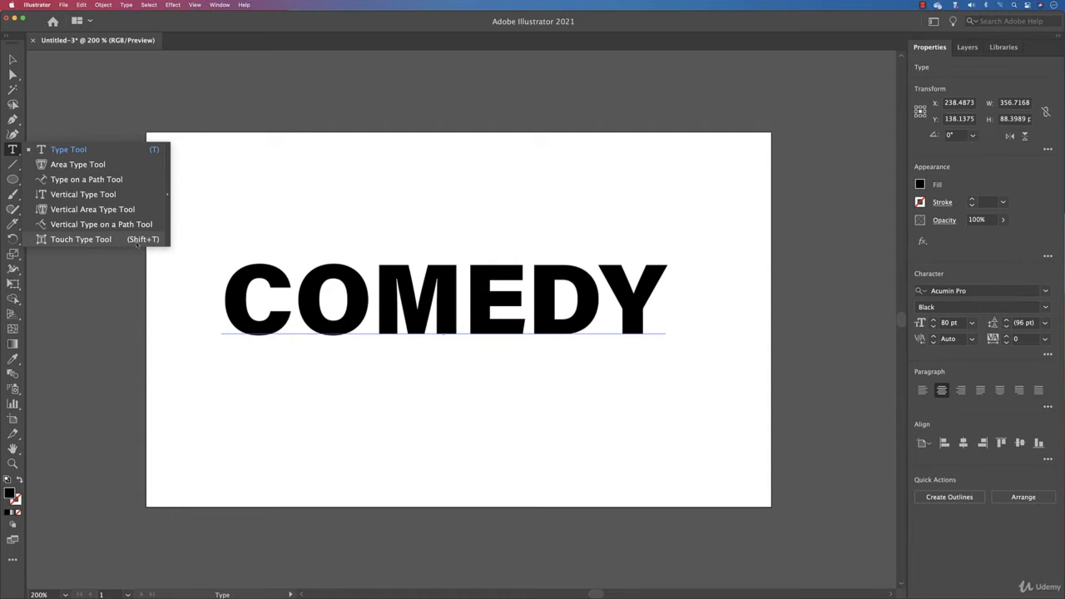
left_click_drag(137, 244, 133, 241)
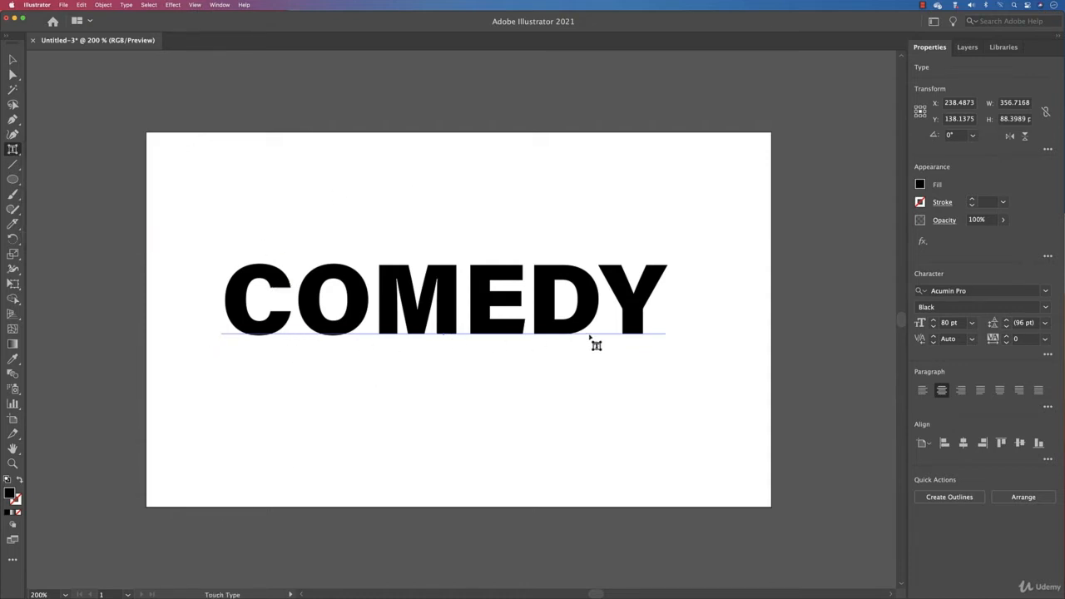
left_click(230, 335)
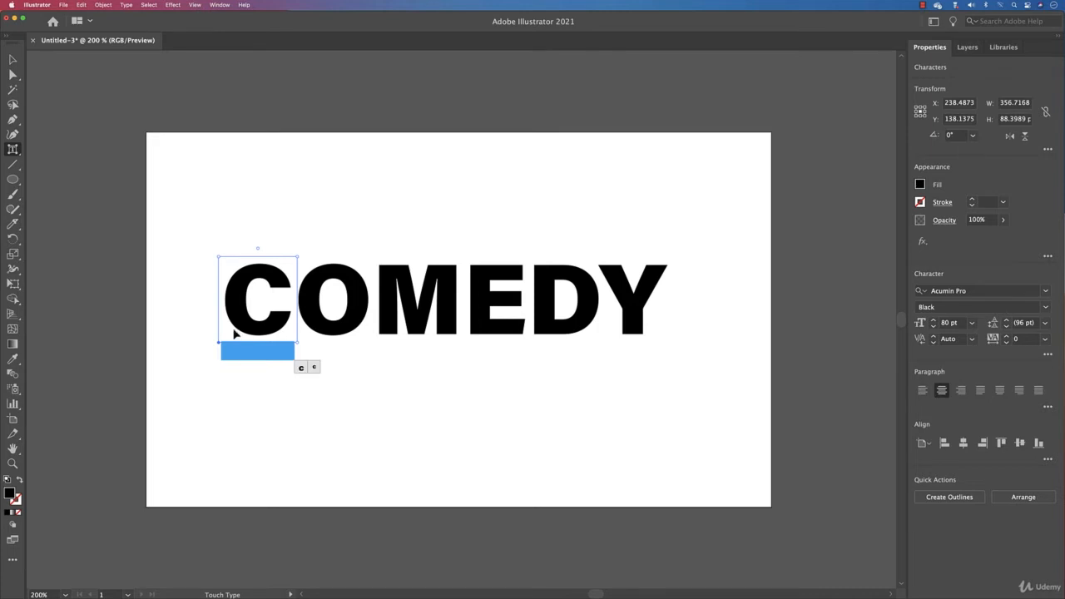
left_click_drag(263, 333, 282, 258)
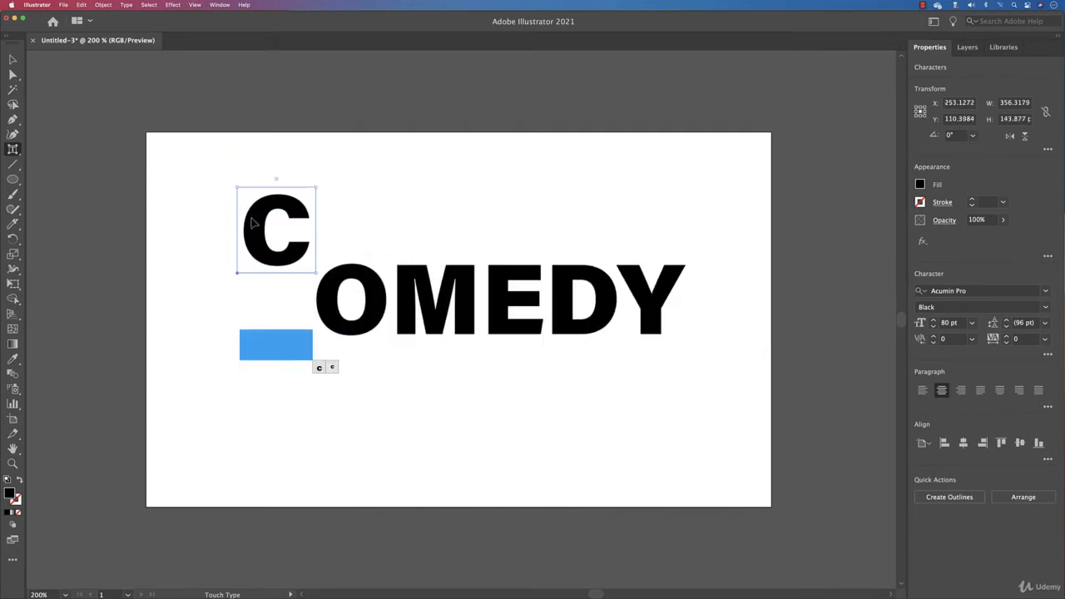
left_click_drag(252, 226, 231, 289)
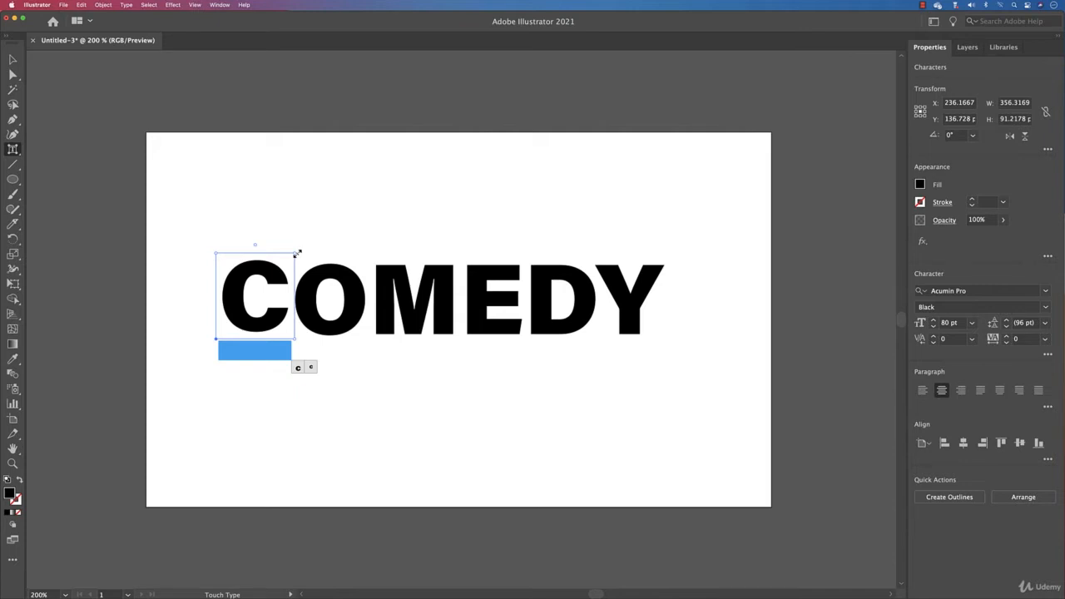
- Try scaling the letter C proportionally, in width only and in height only
left_click_drag(297, 252, 400, 183)
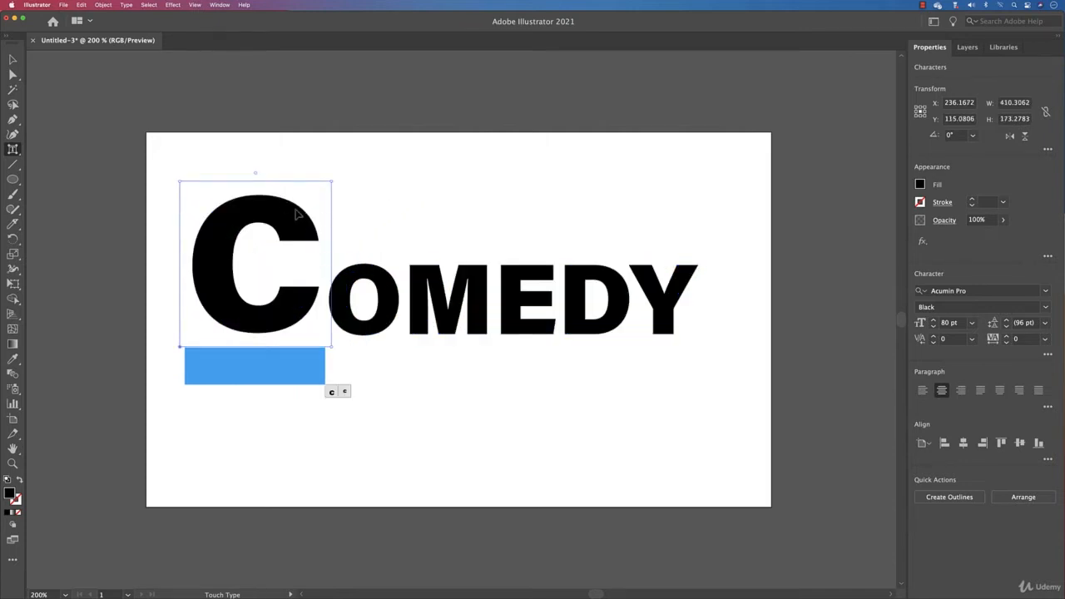
left_click_drag(333, 348, 293, 349)
left_click_drag(215, 184, 217, 259)
left_click_drag(295, 258, 318, 214)
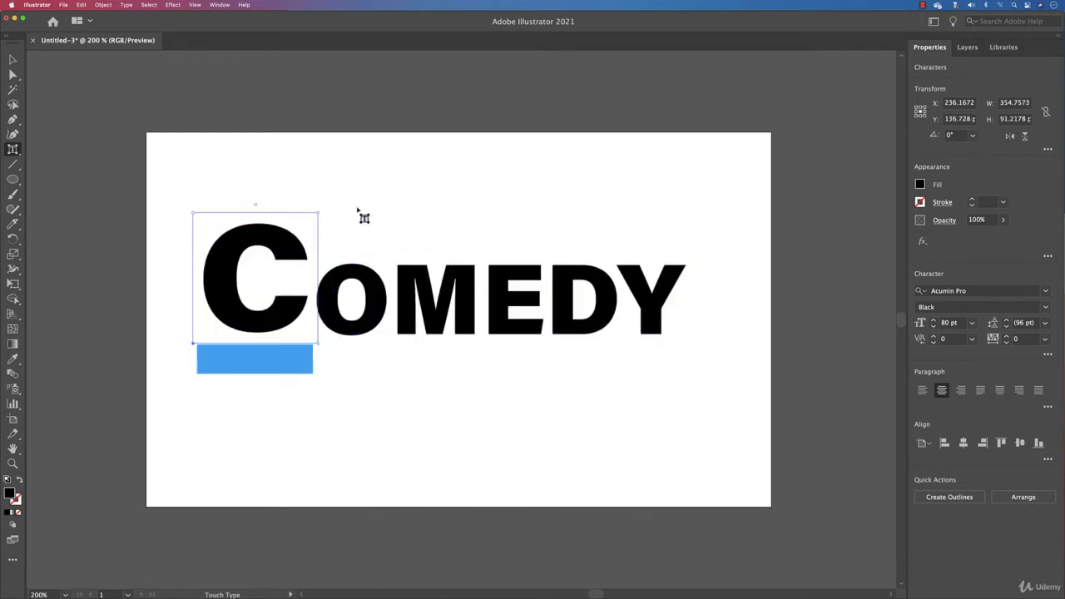
left_click_drag(318, 343, 287, 344)
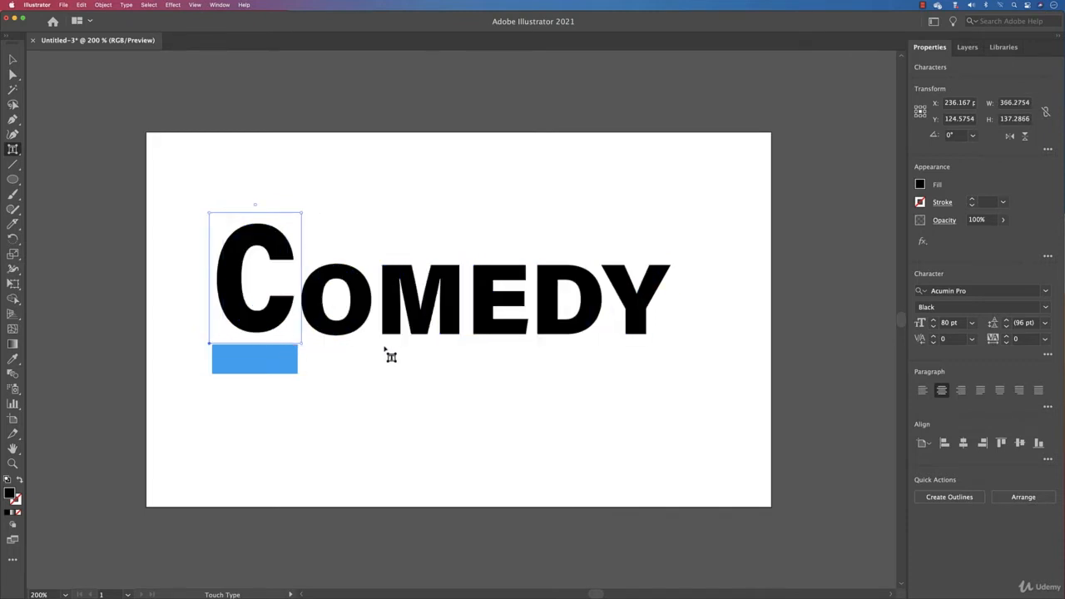
- Undo all the scaling changes made to the letter C
key("super+z")
key("super+z")
key("super+z")
key("super+z")
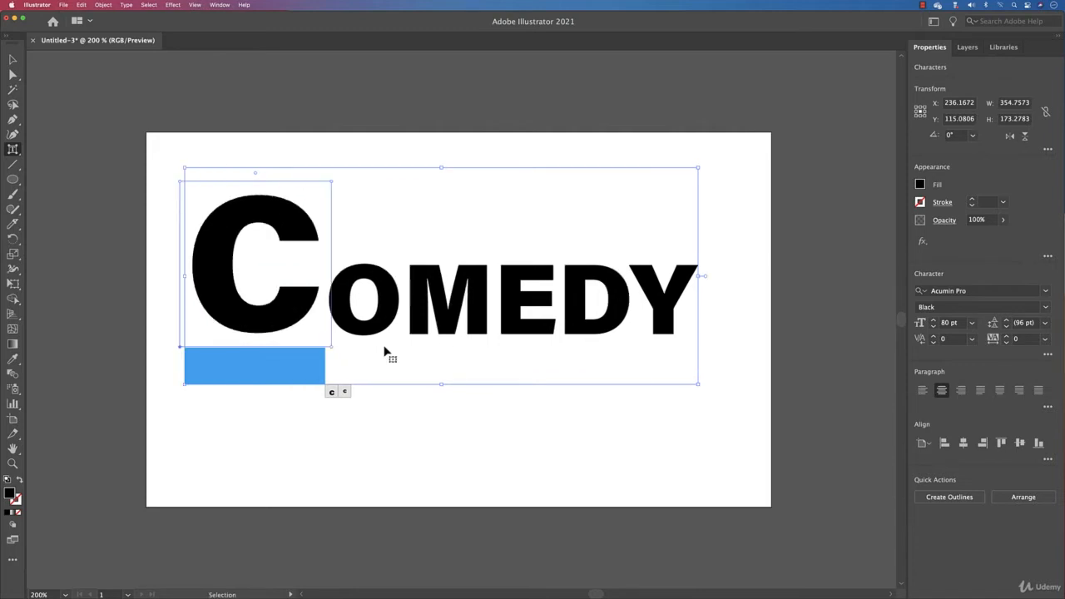
key("super+z")
key("super+z")
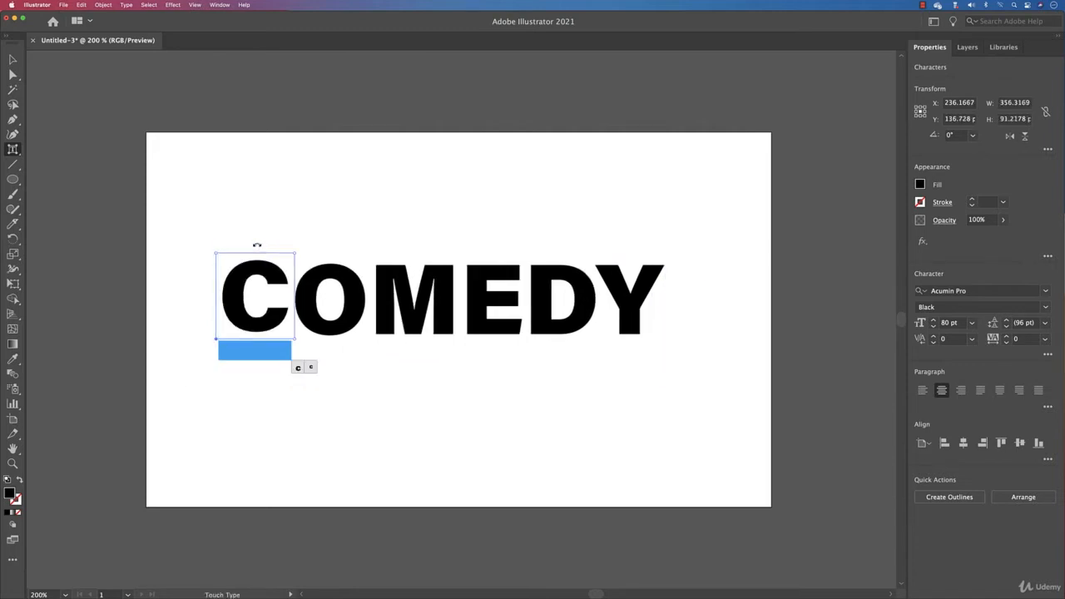
- Tilt the letter C very slightly counterclockwise with the Touch Type tool
left_click_drag(257, 244, 291, 255)
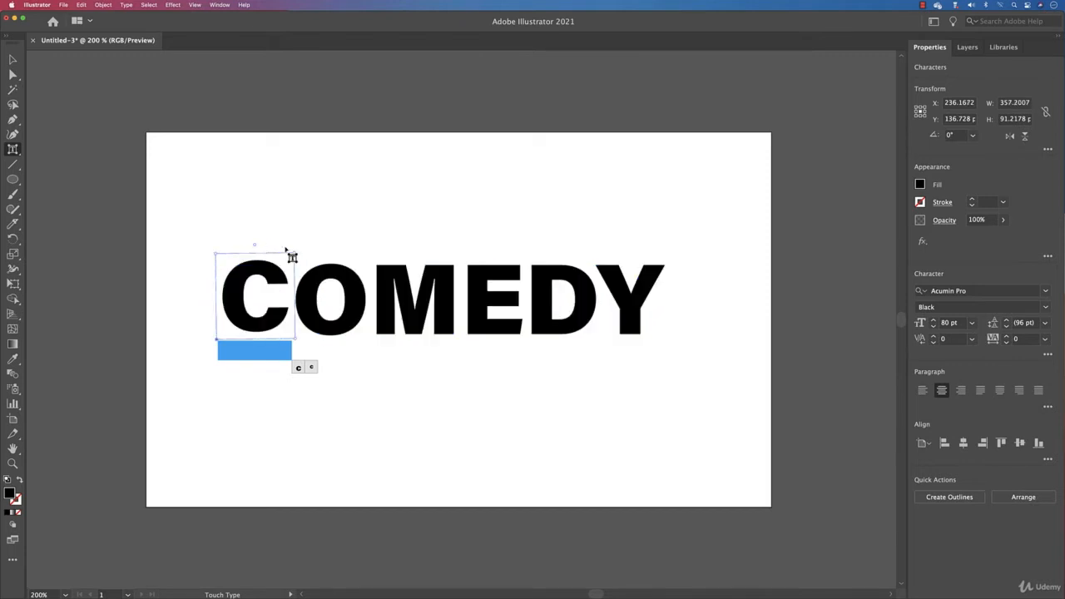
key("z")
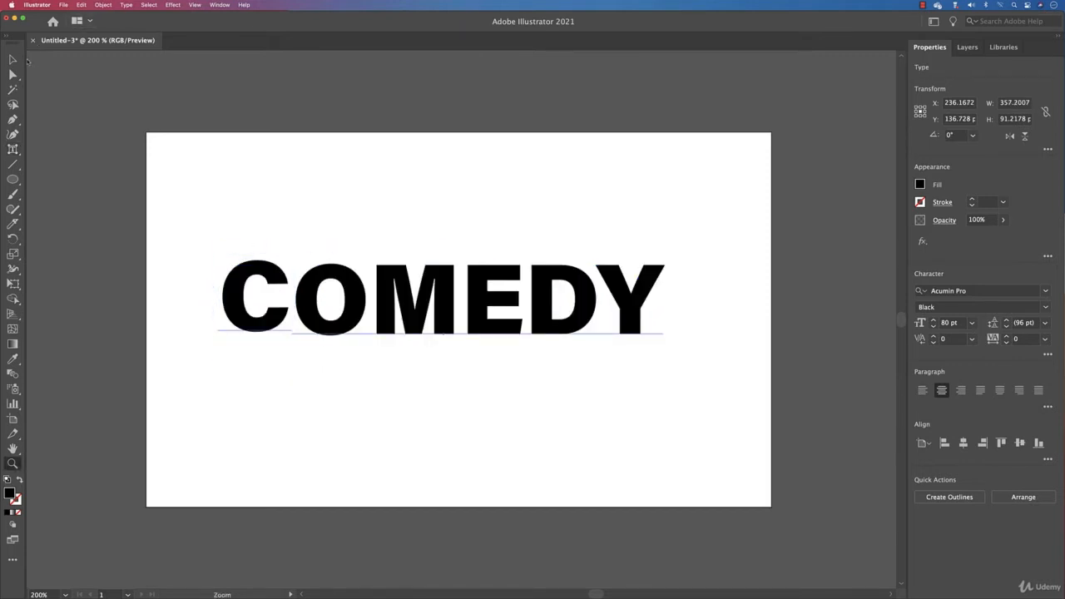
key("shift+t")
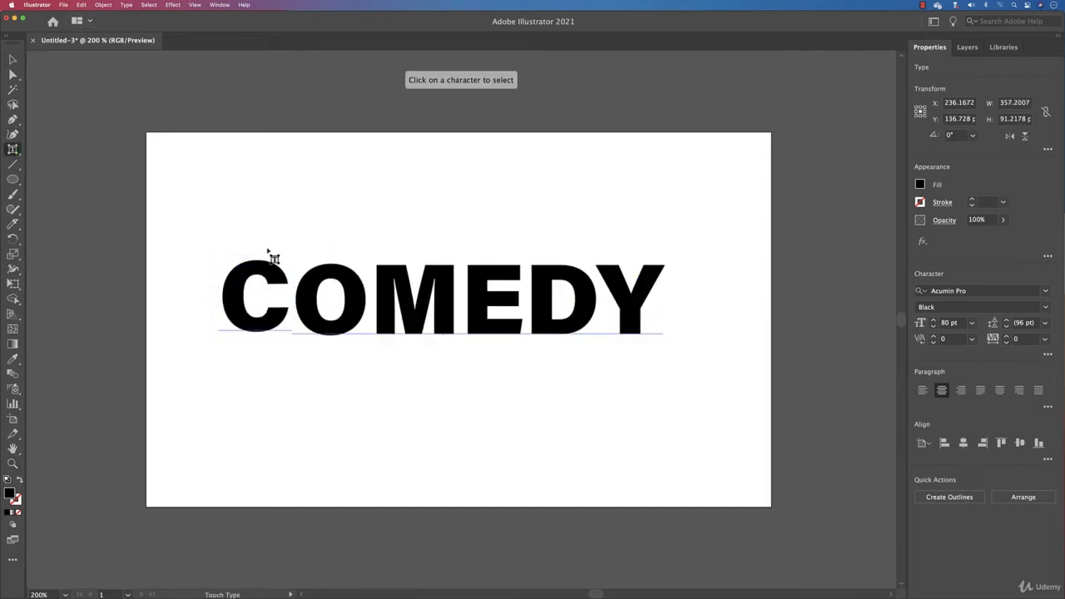
- Enlarge the letter C to about twice its size and lower it until it is vertically centred on the other letters
left_click(268, 275)
left_click_drag(297, 253, 374, 181)
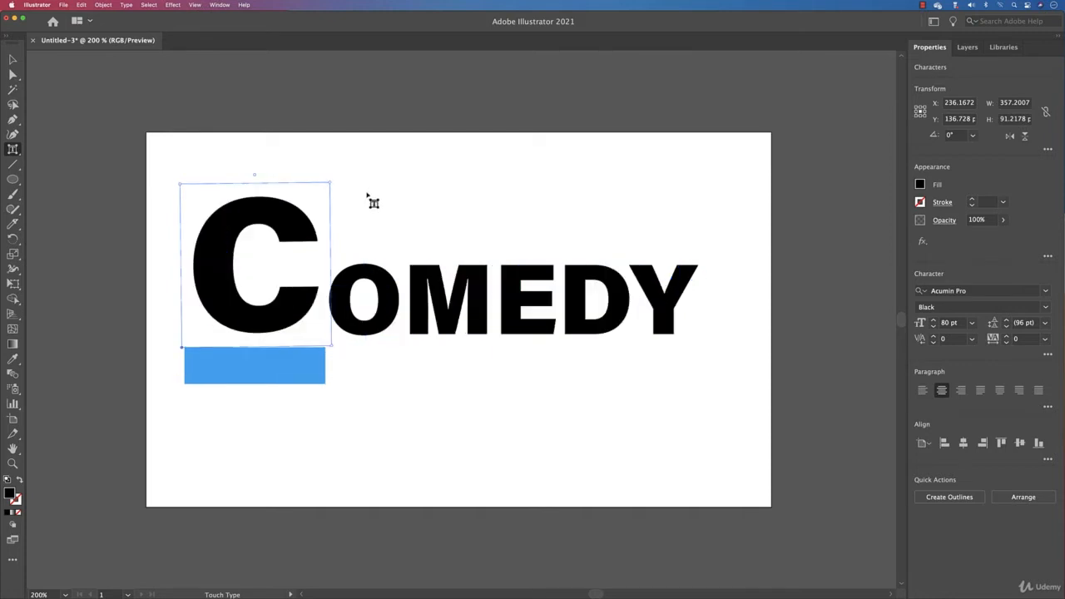
left_click_drag(266, 335, 285, 371)
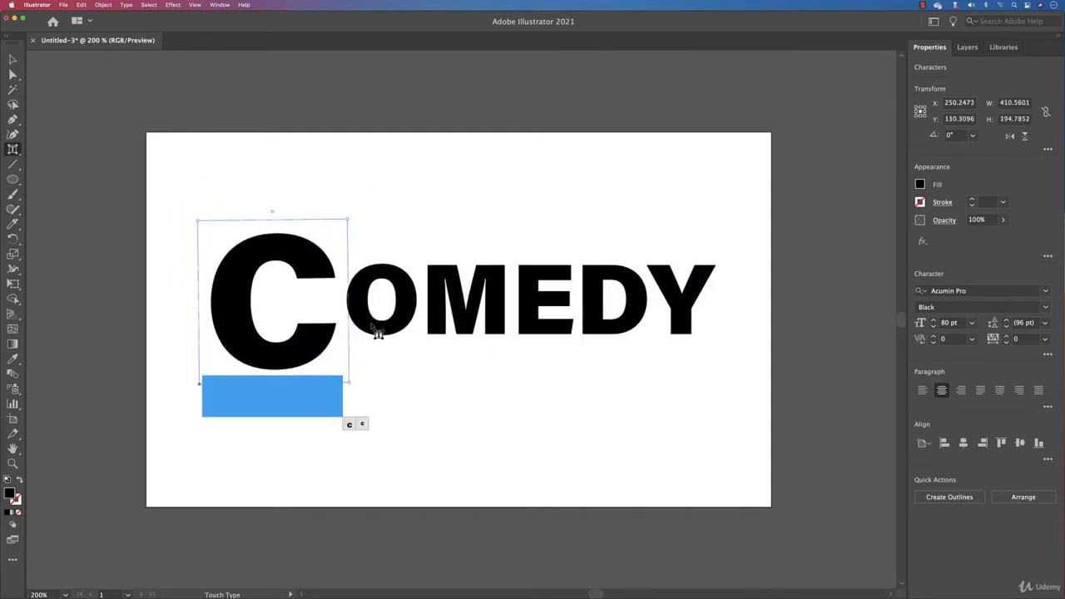
- Shrink the letter O to about half its size, tilt it slightly clockwise and nest it in the opening of the C
left_click(371, 327)
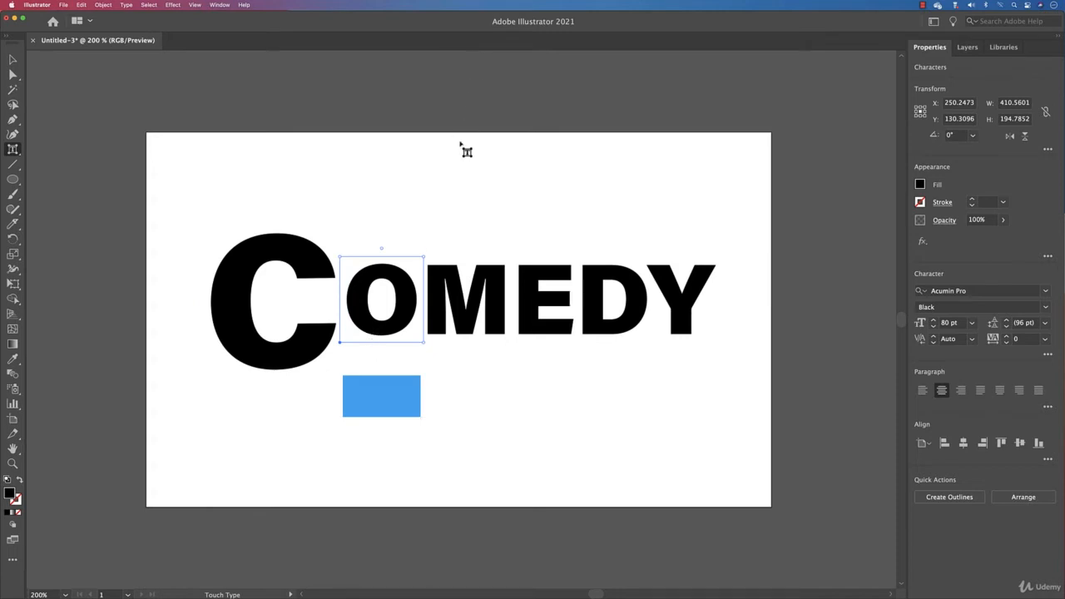
left_click(463, 181)
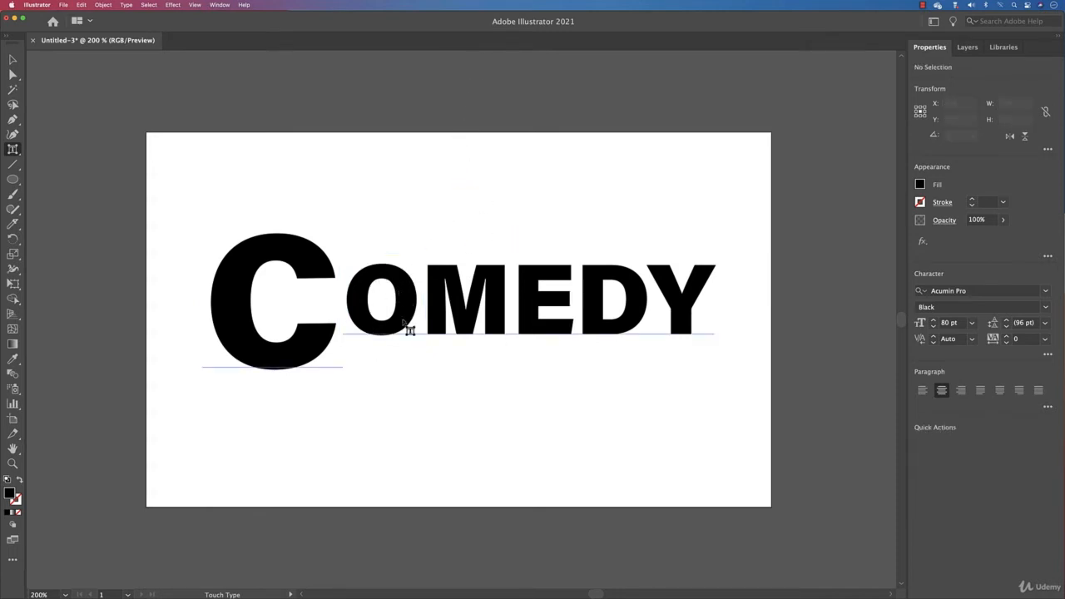
left_click(358, 345)
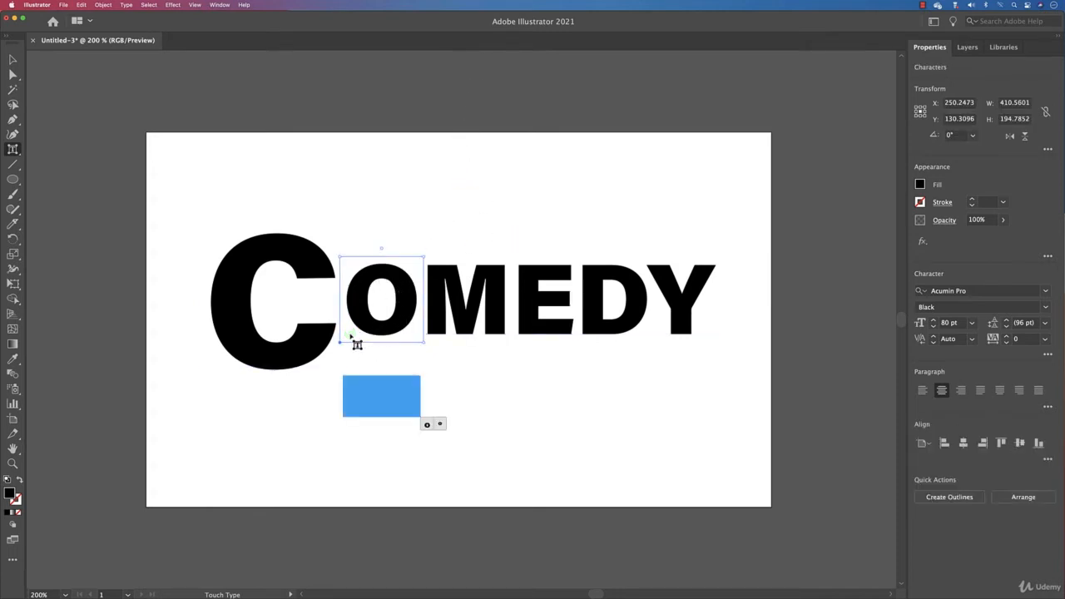
left_click_drag(423, 258, 381, 279)
mouse_move(369, 304)
left_mouse_down()
mouse_move(357, 289)
mouse_move(366, 274)
mouse_move(377, 288)
mouse_move(358, 305)
left_mouse_up()
- Tilt the letter M counterclockwise and raise it against the upper edge of the C, slightly enlarged
left_click(393, 312)
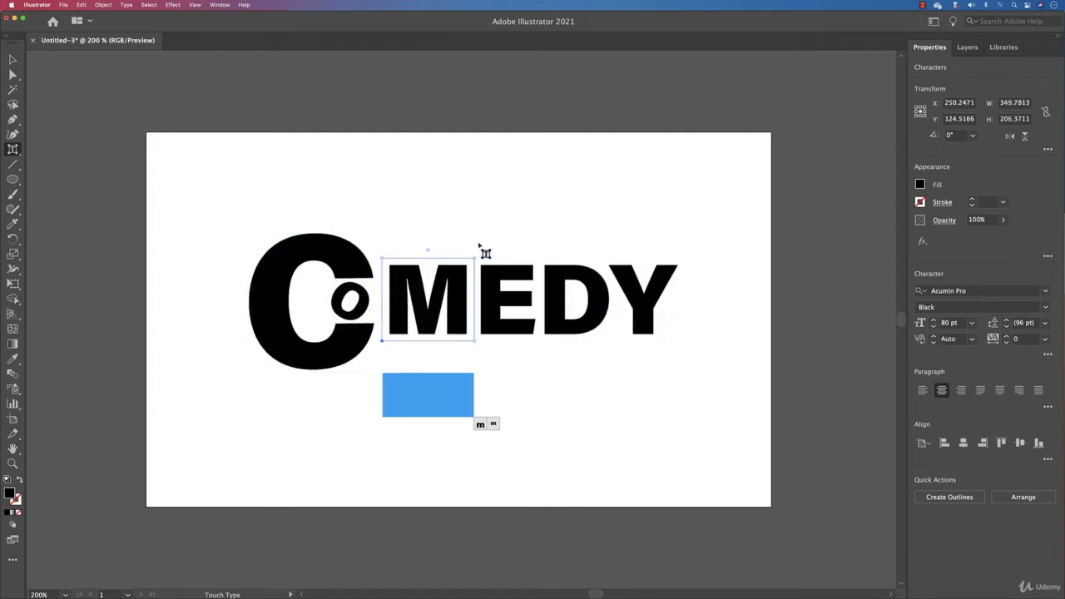
left_click_drag(425, 250, 396, 248)
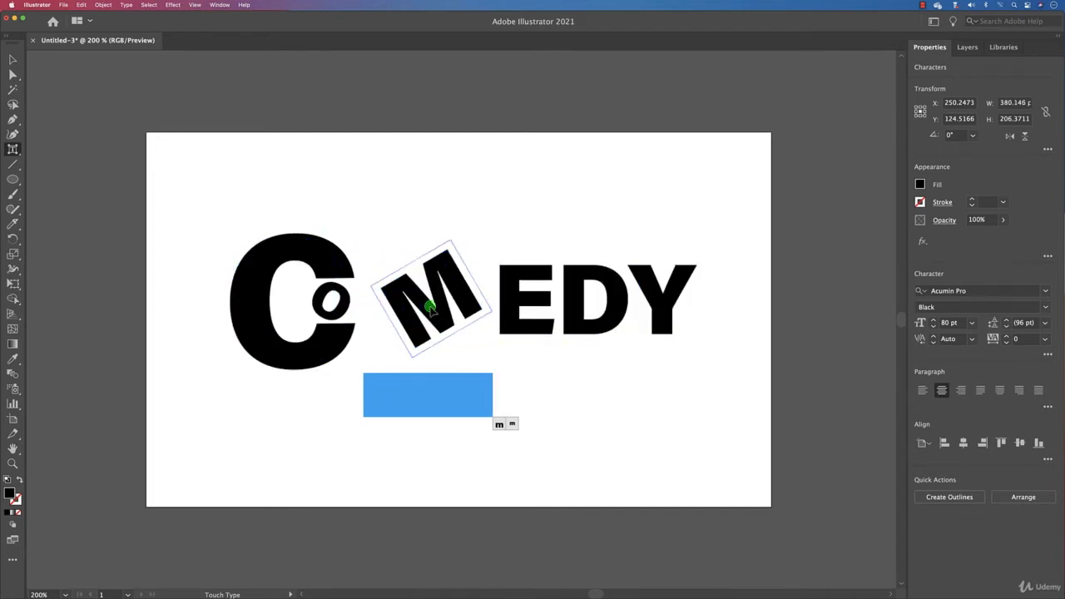
left_click_drag(430, 307, 405, 243)
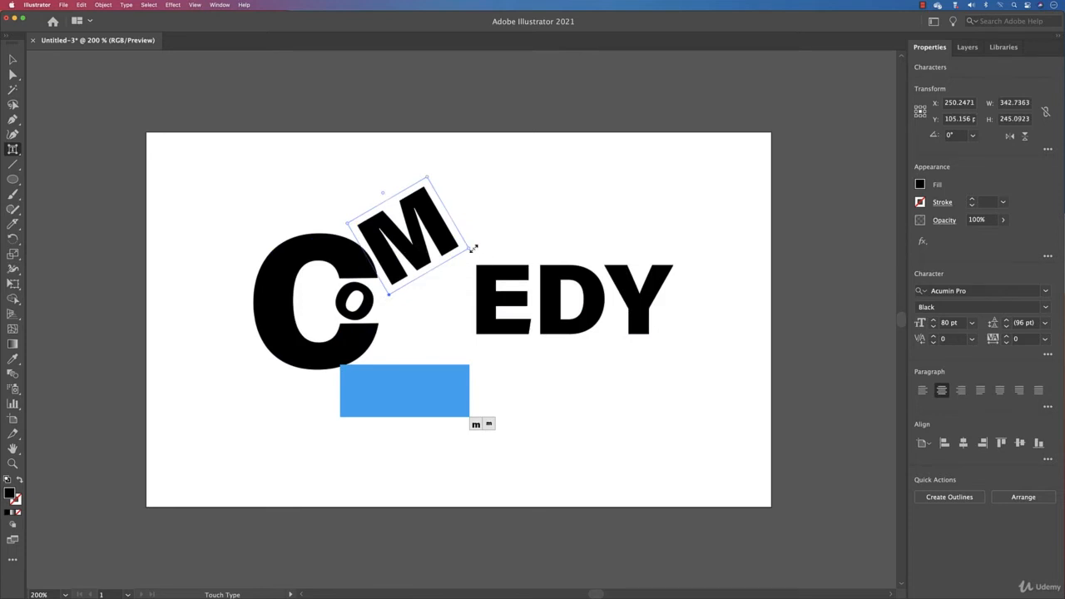
left_click_drag(427, 178, 431, 157)
- Tuck the letter E beneath the M beside the C's opening, tilted clockwise and reduced in size
left_click(508, 289)
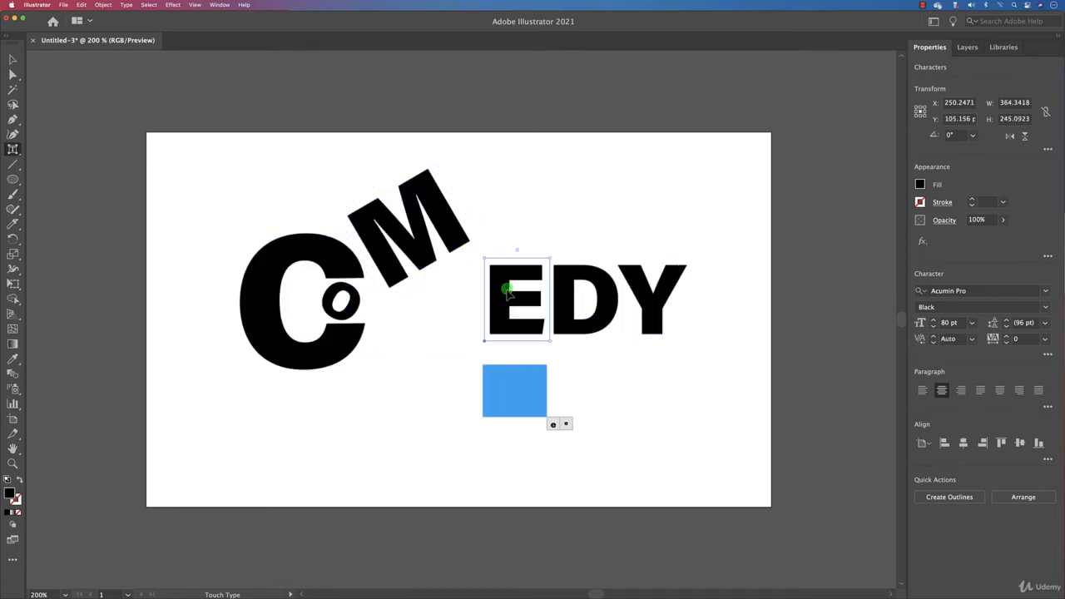
left_click_drag(510, 300, 405, 324)
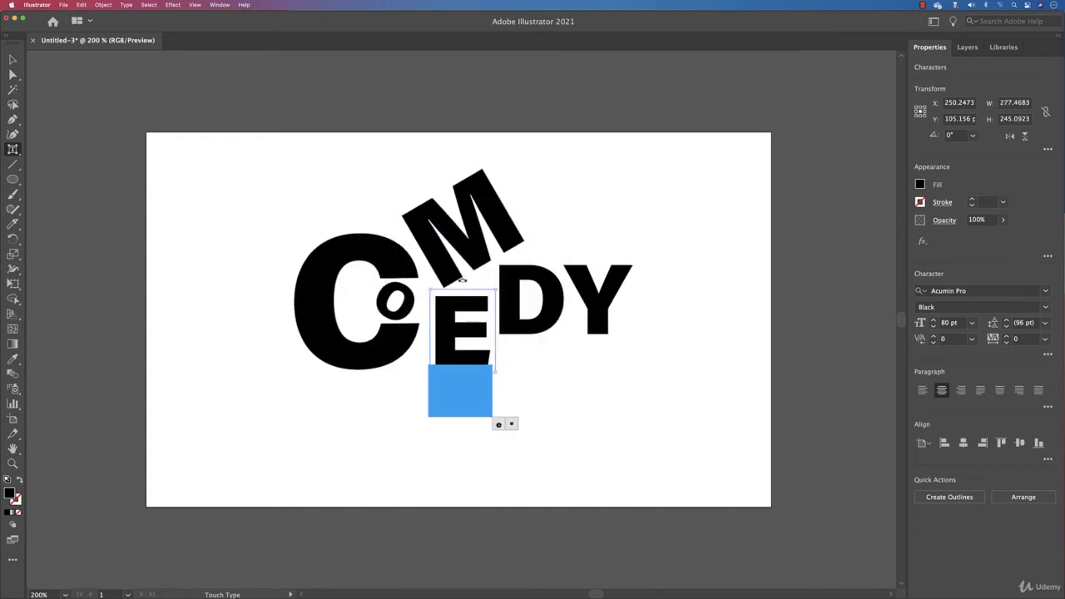
left_click_drag(463, 283, 481, 292)
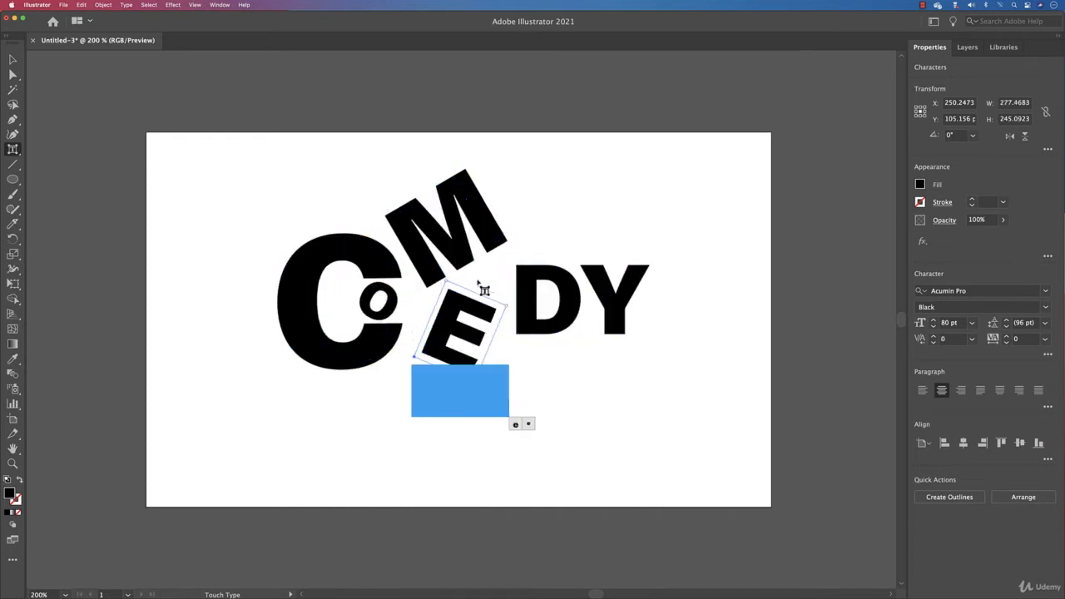
left_click_drag(447, 326, 451, 317)
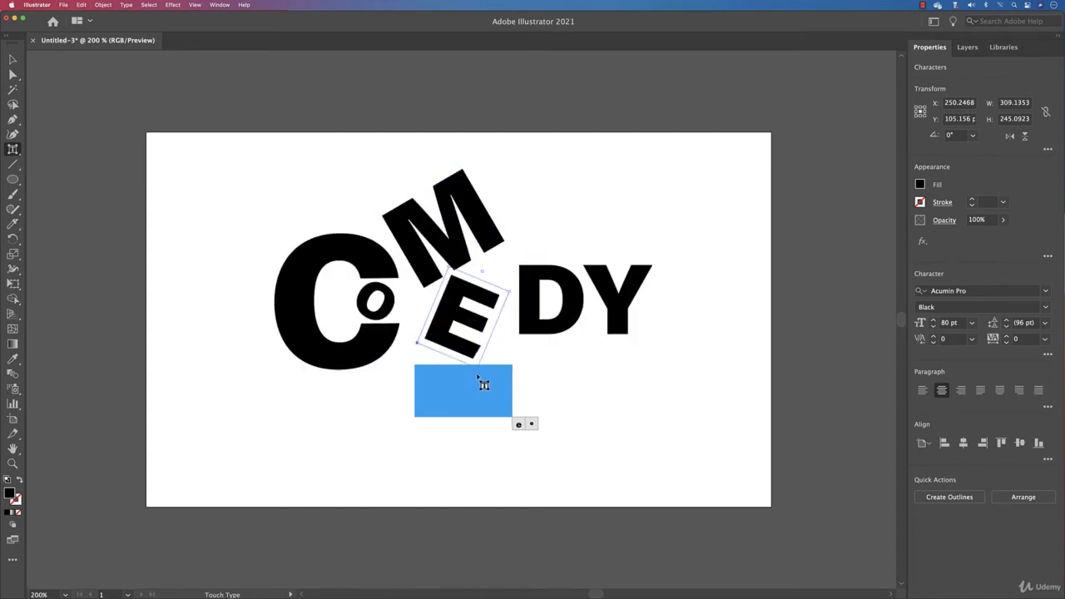
left_click(538, 331)
left_click(471, 347)
left_click_drag(512, 295, 479, 304)
- Fit the letter D against the lower corner of the M and the E, tilted clockwise and slightly reduced
left_click(556, 320)
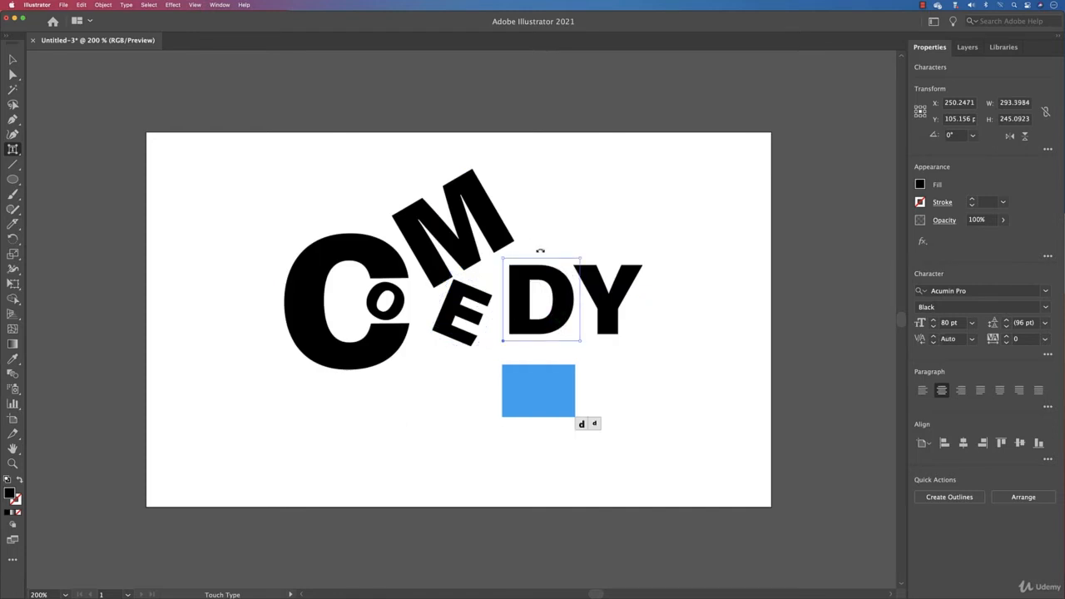
mouse_move(540, 251)
left_mouse_down()
mouse_move(567, 261)
mouse_move(540, 273)
mouse_move(543, 262)
left_mouse_up()
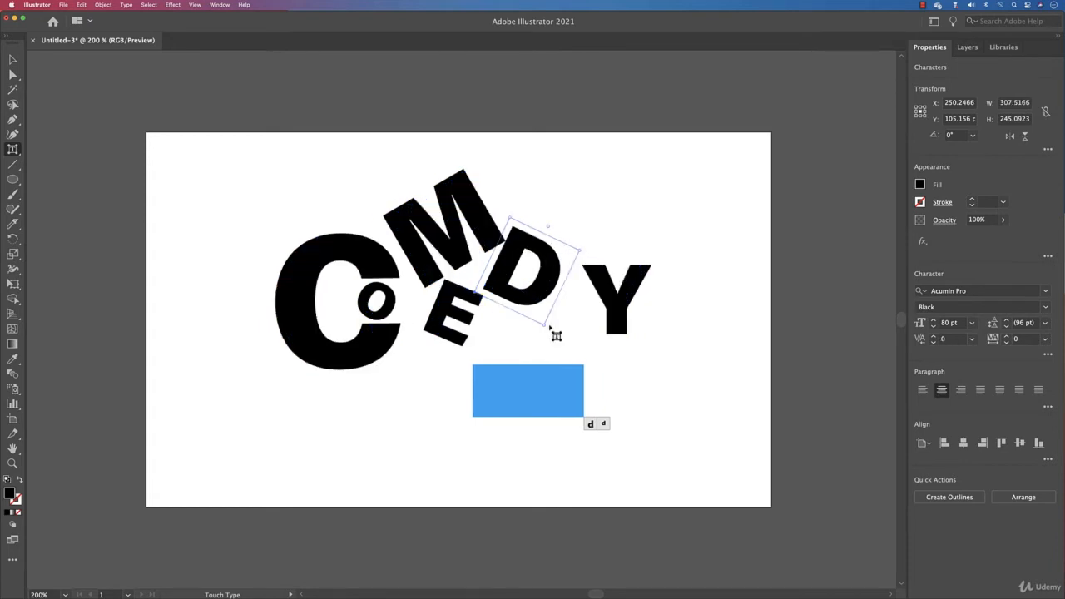
left_click_drag(546, 329, 527, 308)
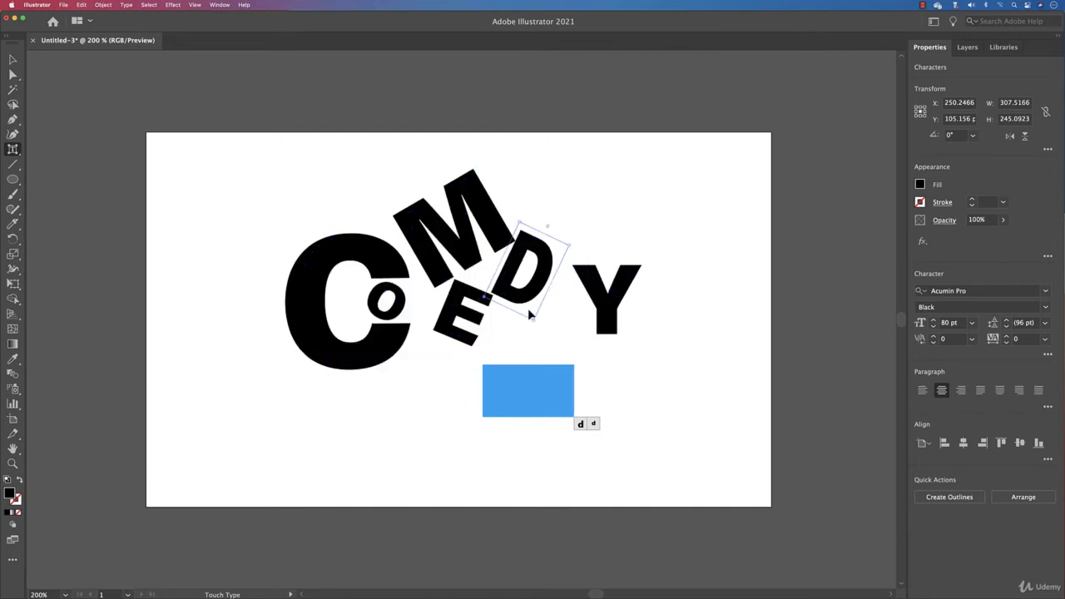
mouse_move(581, 251)
left_mouse_down()
mouse_move(550, 254)
mouse_move(595, 262)
left_mouse_up()
- Move the letter Y against the D and rotate it clockwise until its stem touches the D, and deselect the text
left_click(605, 317)
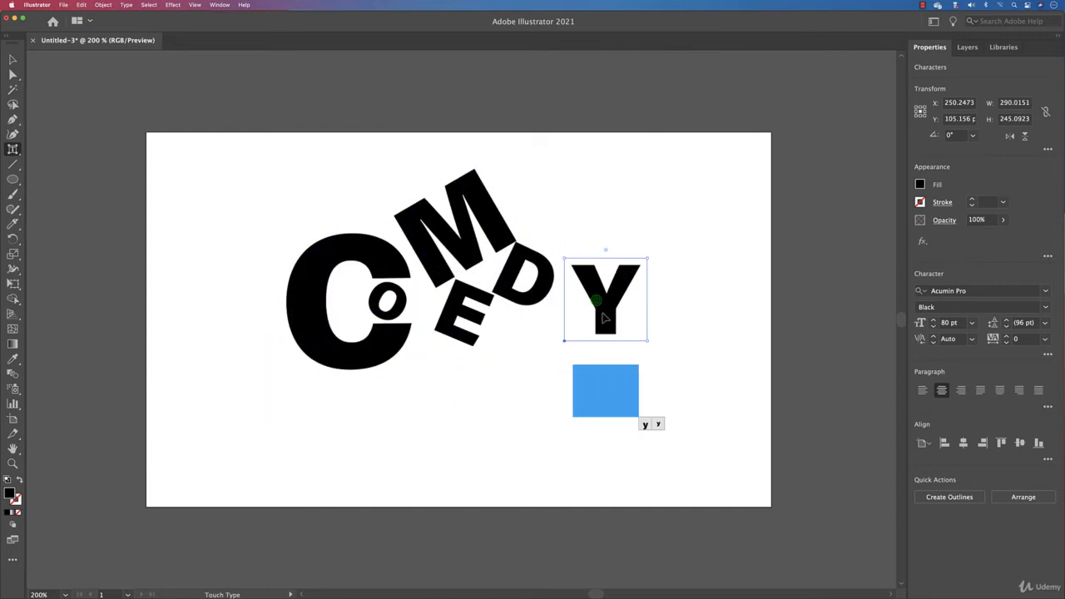
left_click_drag(605, 316, 531, 366)
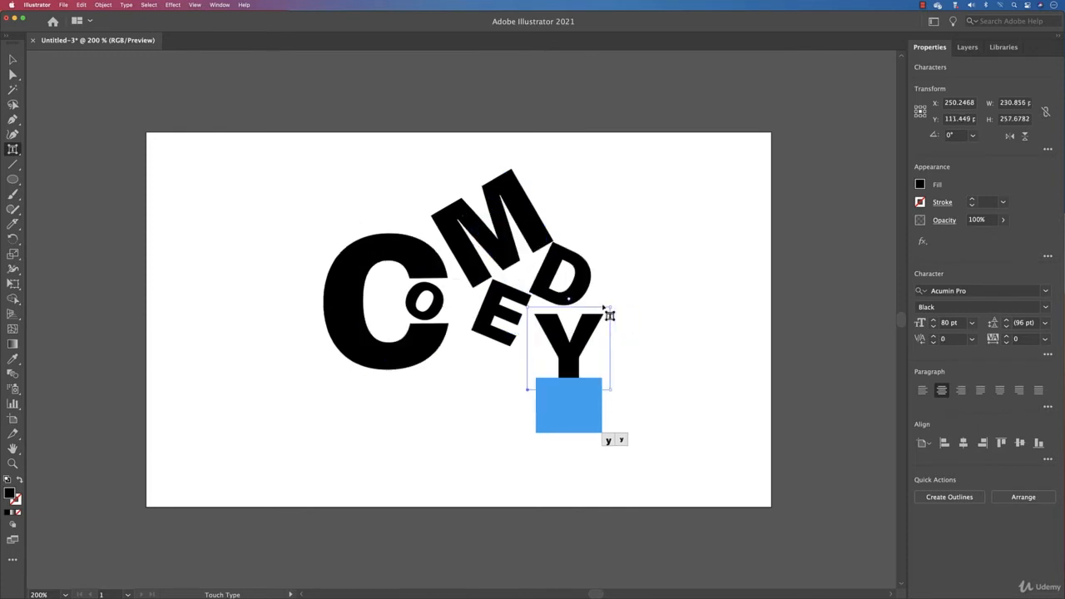
mouse_move(568, 299)
left_mouse_down()
mouse_move(630, 315)
mouse_move(616, 374)
mouse_move(564, 335)
mouse_move(585, 308)
left_mouse_up()
left_click(680, 371)
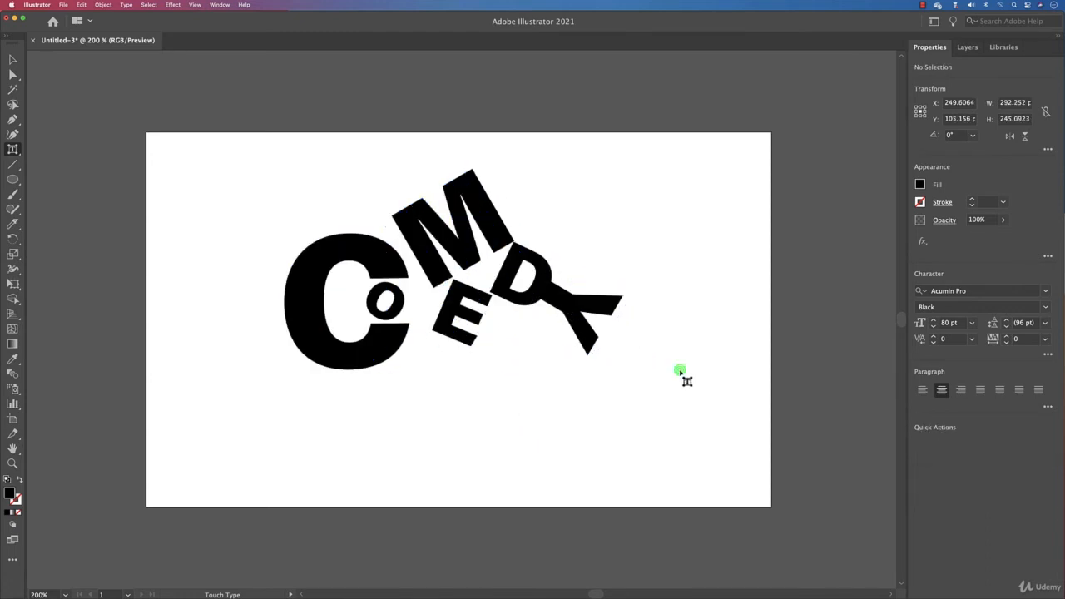
- Rotate the letter Y counterclockwise until its stem points down-left, place it just below the D, and deselect the text
left_click(564, 321)
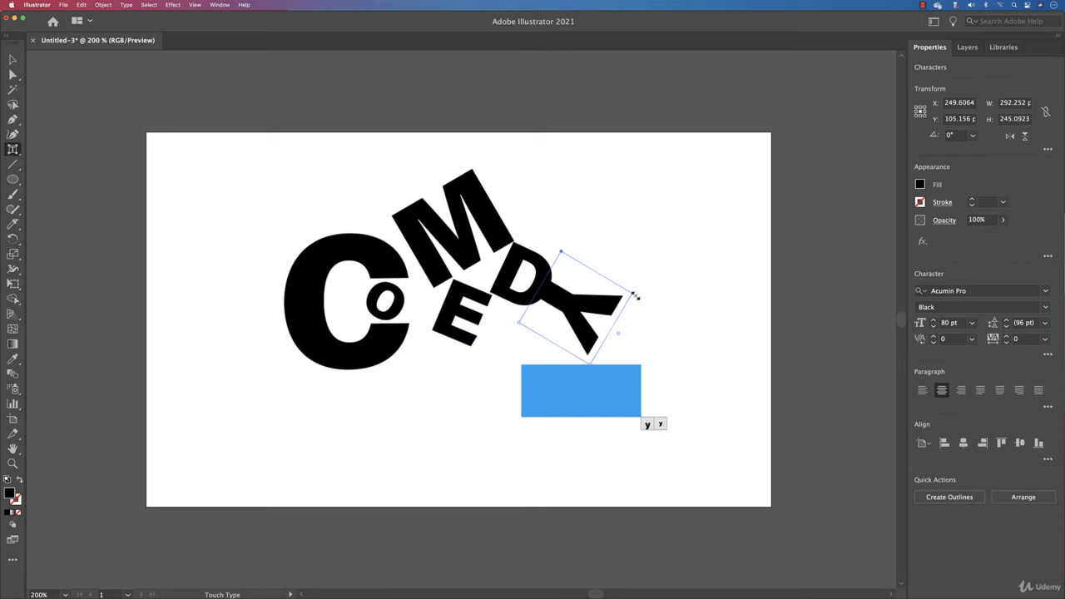
left_click_drag(619, 335, 541, 353)
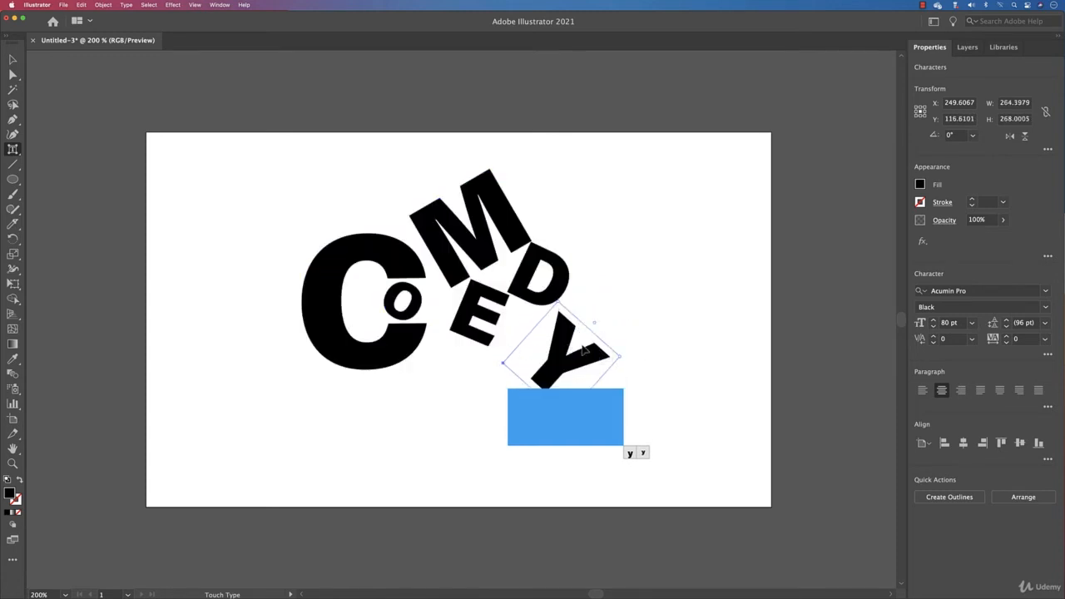
left_click(568, 358)
left_click(561, 283)
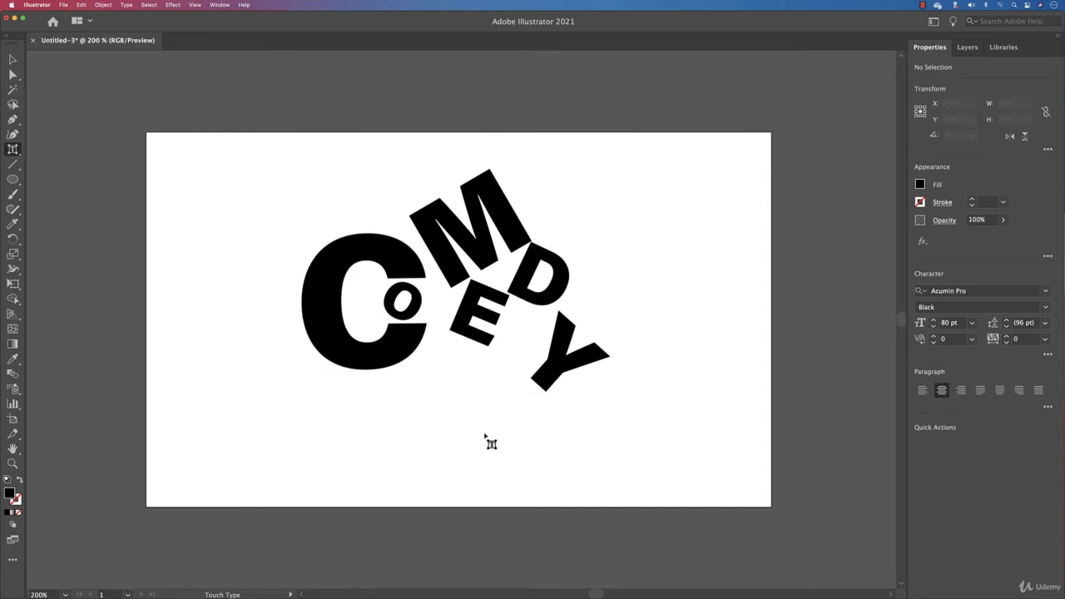
- Move the letter D slightly down so it sits closer to the top of the Y
left_click(507, 307)
left_click(508, 308)
mouse_move(534, 300)
left_mouse_down()
mouse_move(533, 324)
mouse_move(542, 308)
left_mouse_up()
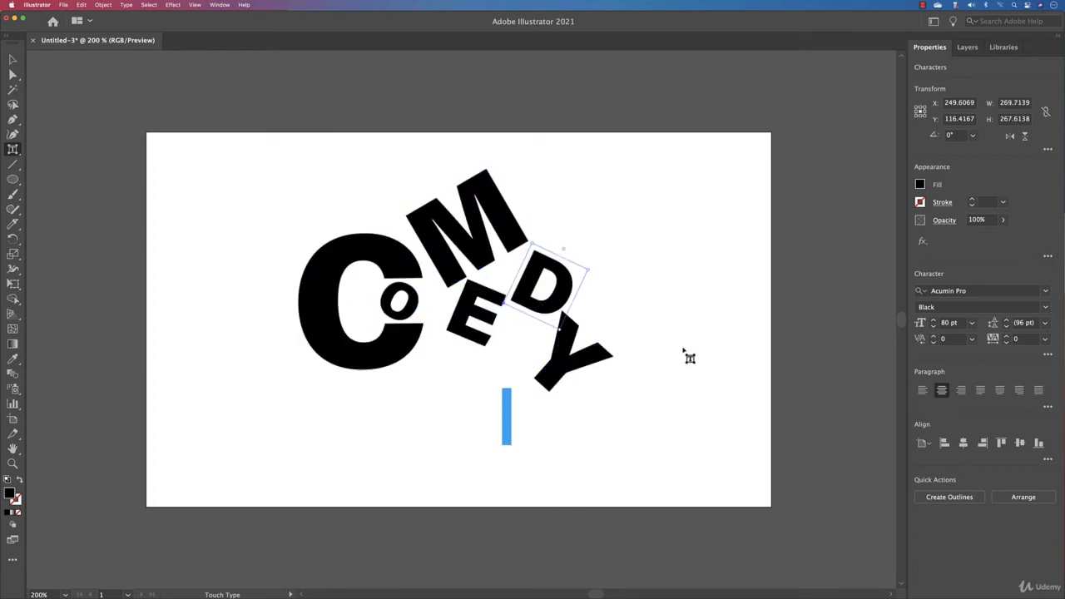
- Make the letter Y narrower, tilt it further clockwise and raise it until it nestles against the D's lower curve
left_click(551, 376)
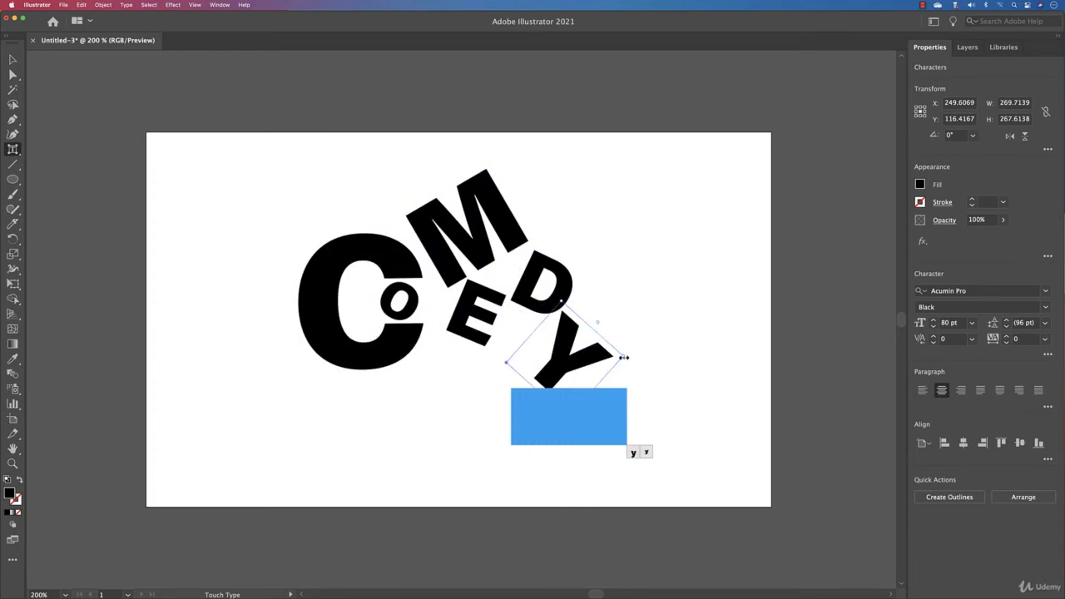
left_click_drag(622, 356, 587, 341)
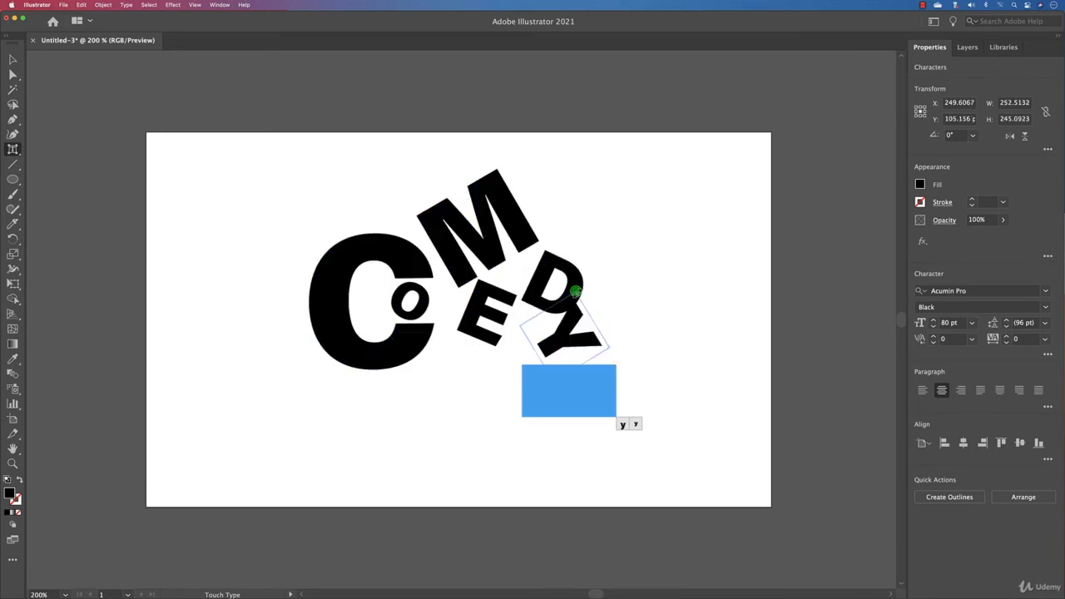
left_click_drag(574, 292, 616, 287)
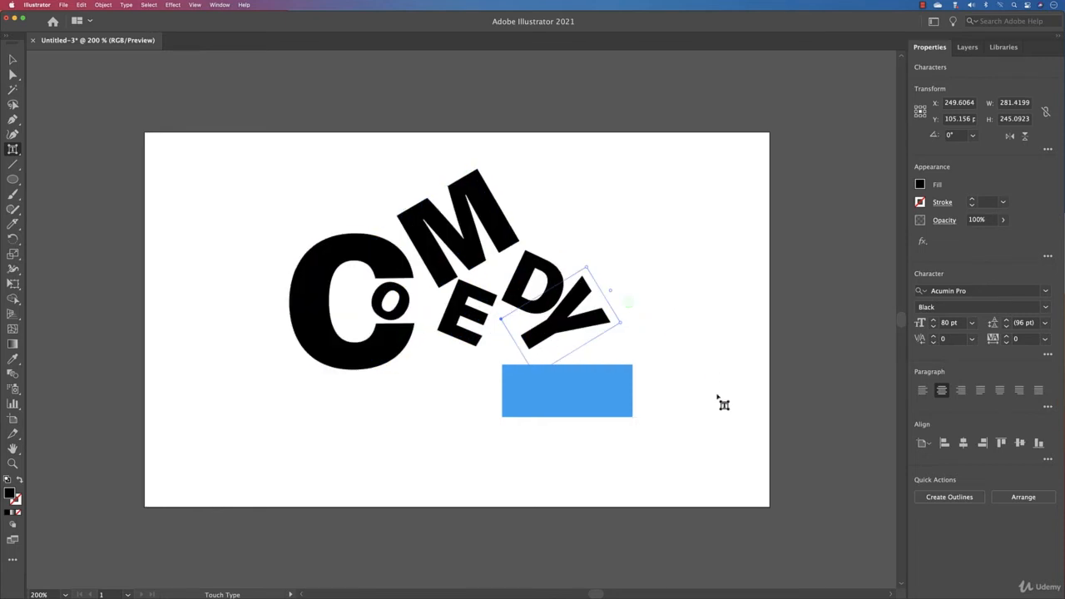
- Fill only the letter C with magenta using the Touch Type tool, and deselect it
left_click(13, 59)
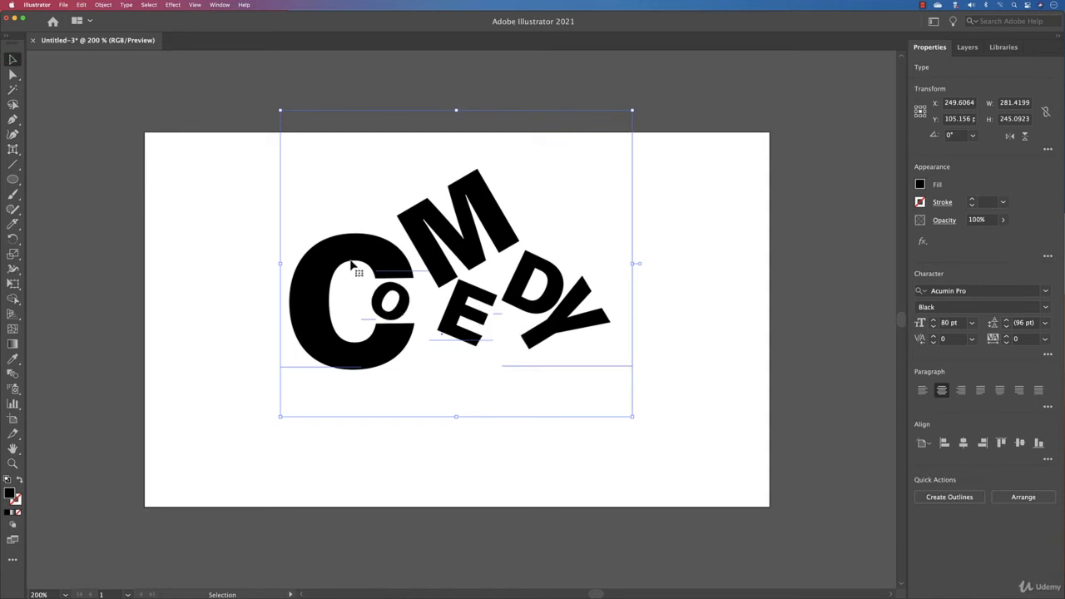
key("shift+t")
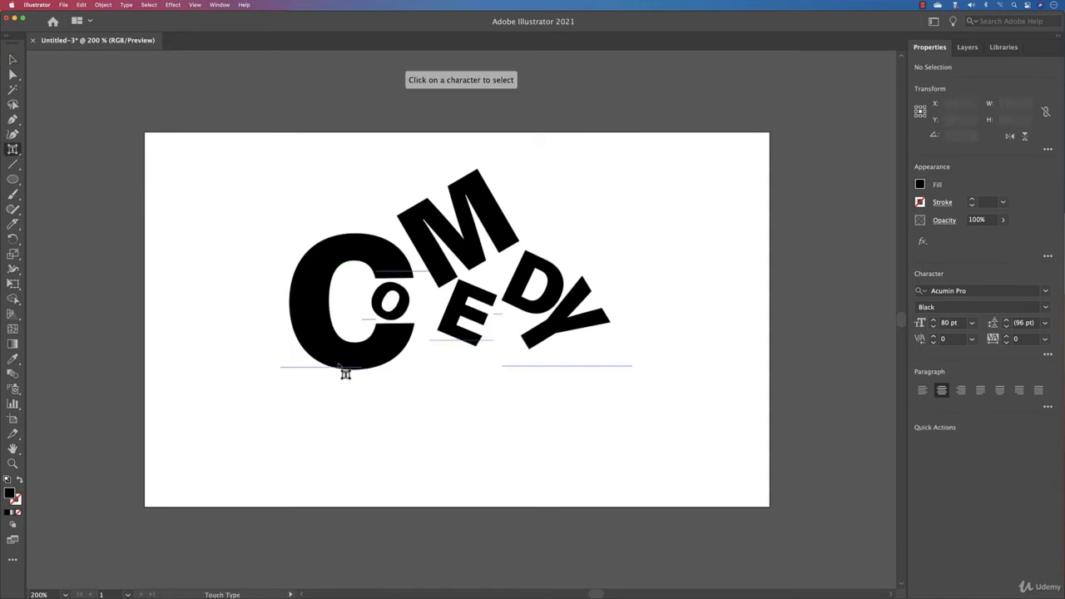
left_click(308, 371)
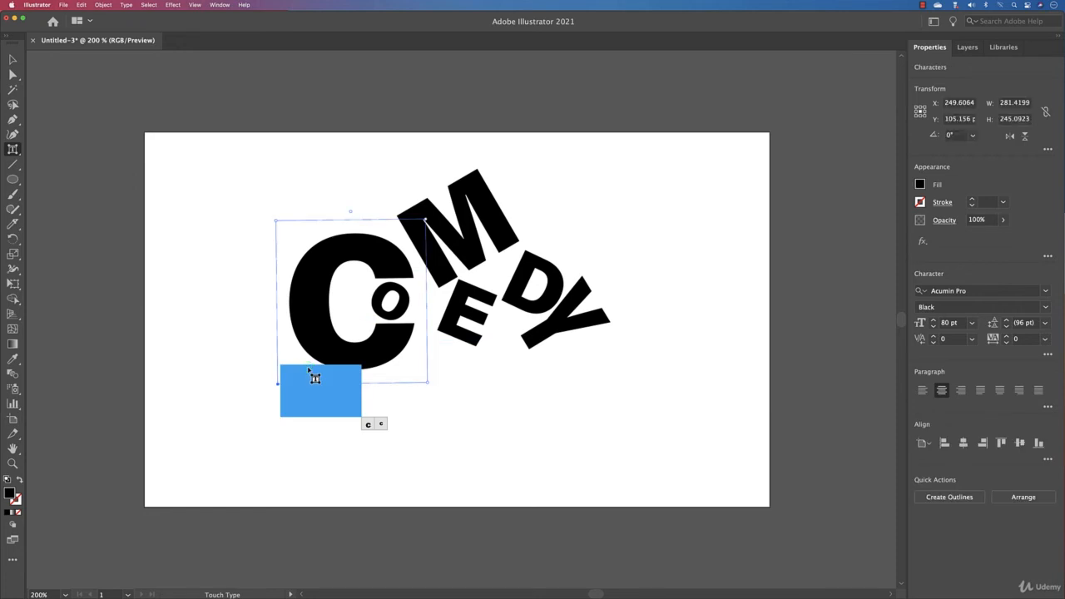
left_click(920, 184)
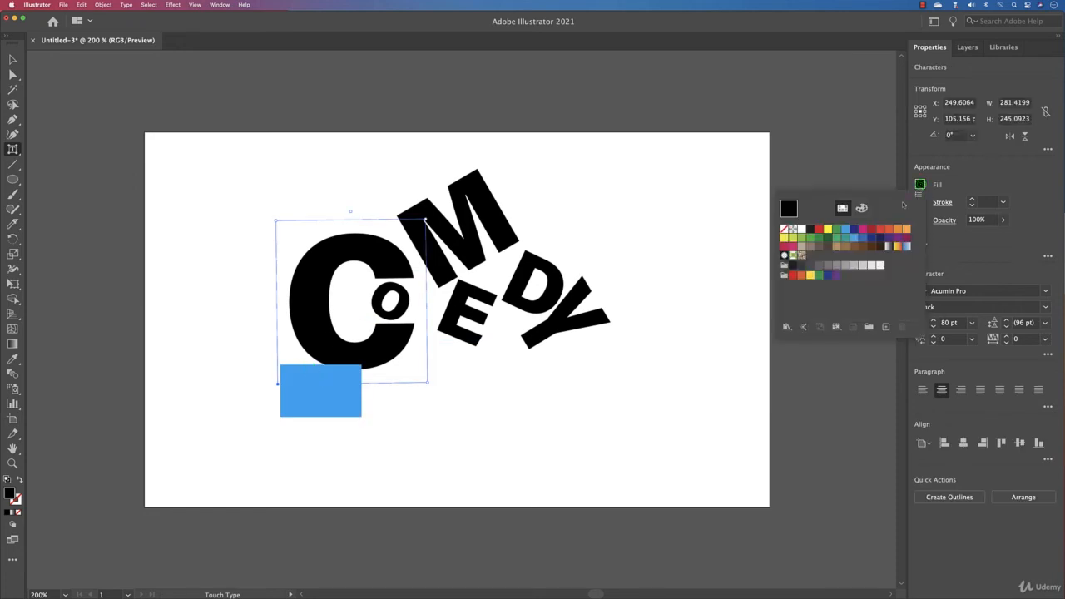
left_click(863, 231)
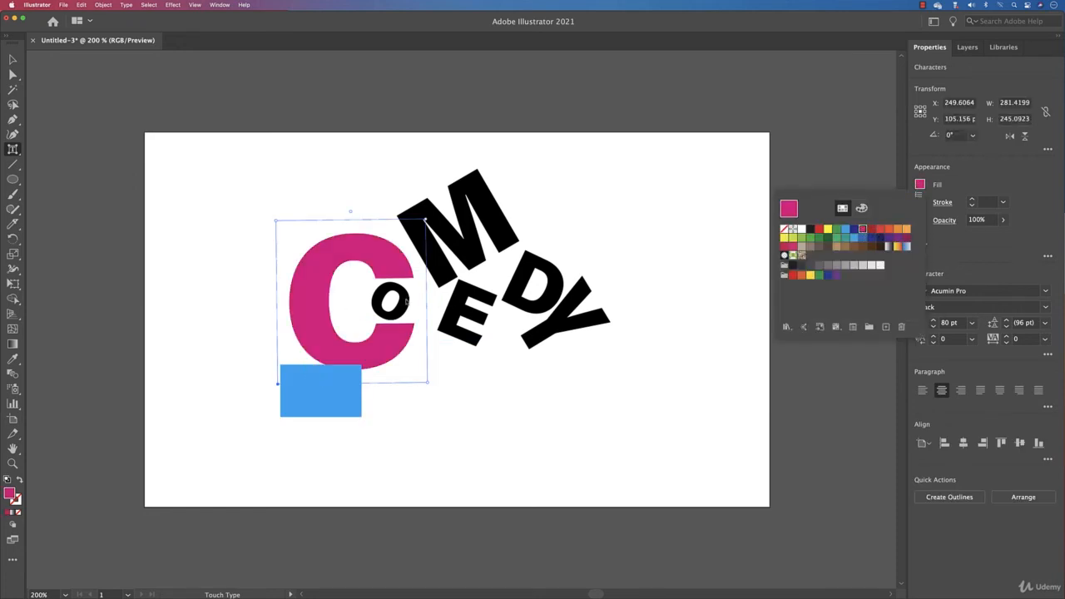
left_click(499, 388)
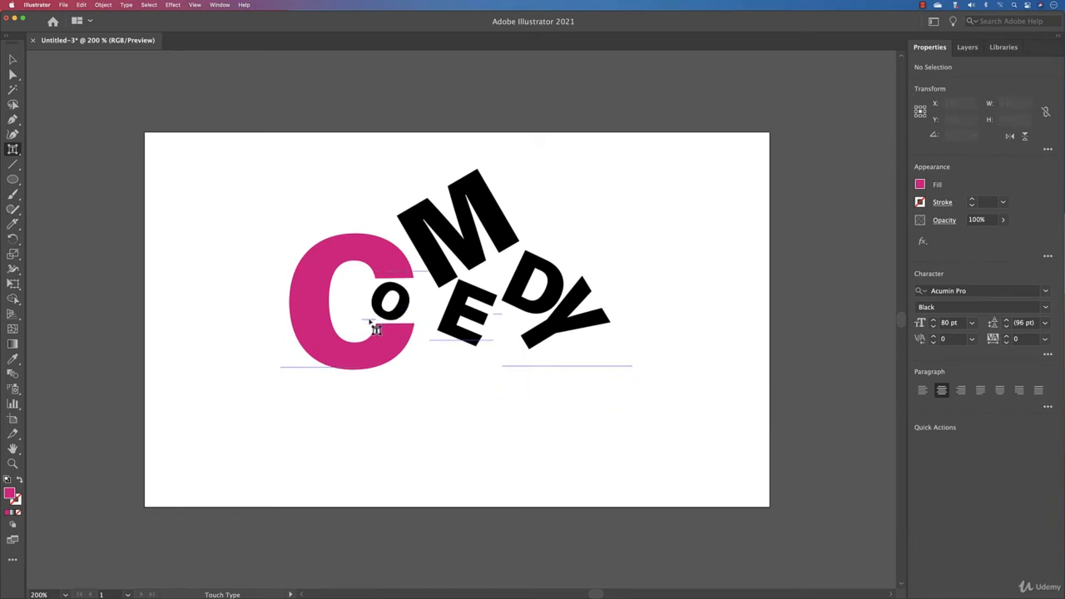
- Try CMYK Cyan on the letter O, and settle on an orange-red fill
left_click(370, 321)
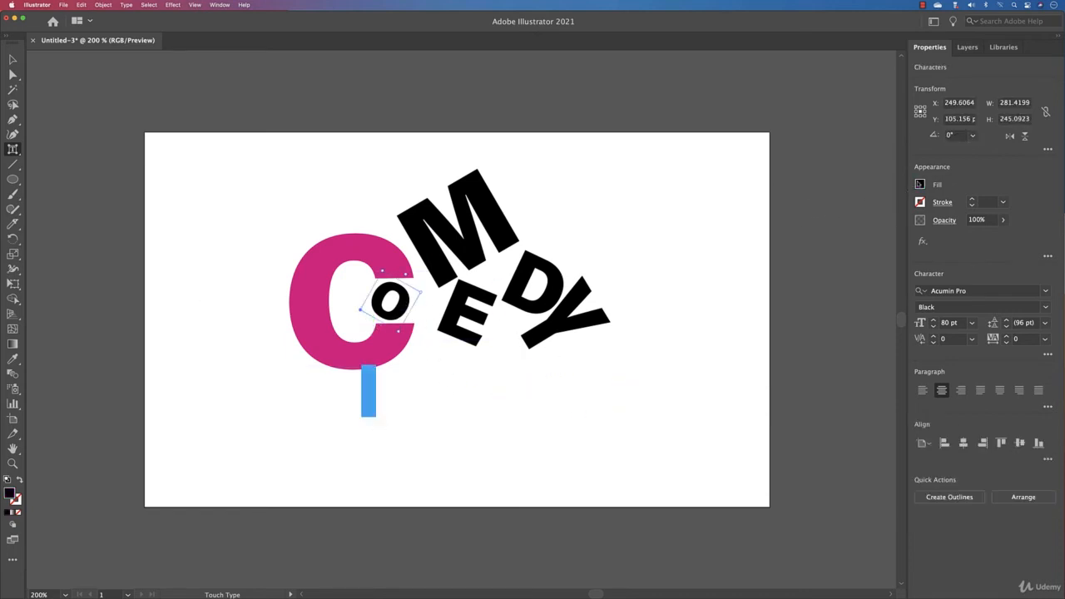
left_click(920, 184)
left_click(846, 232)
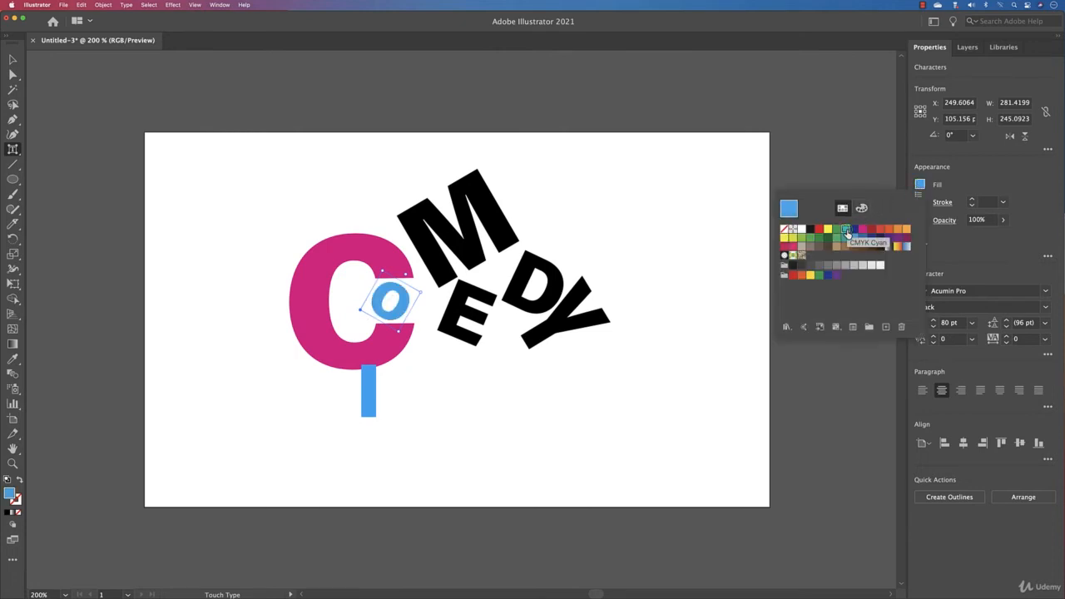
left_click(884, 233)
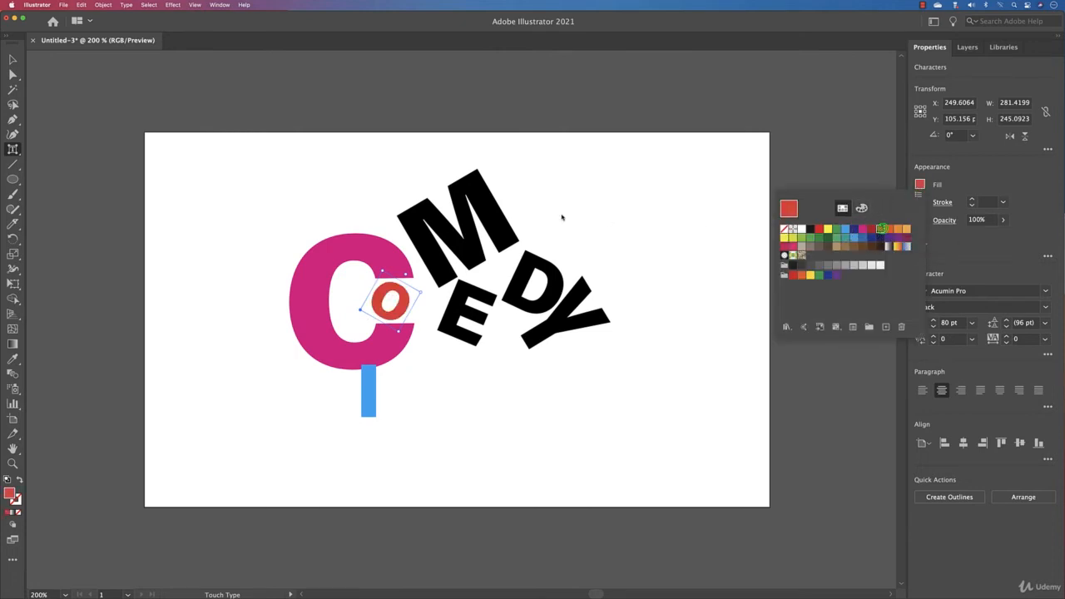
- Fill the letter M with a lighter green swatch after trying the darker green
left_click(472, 248)
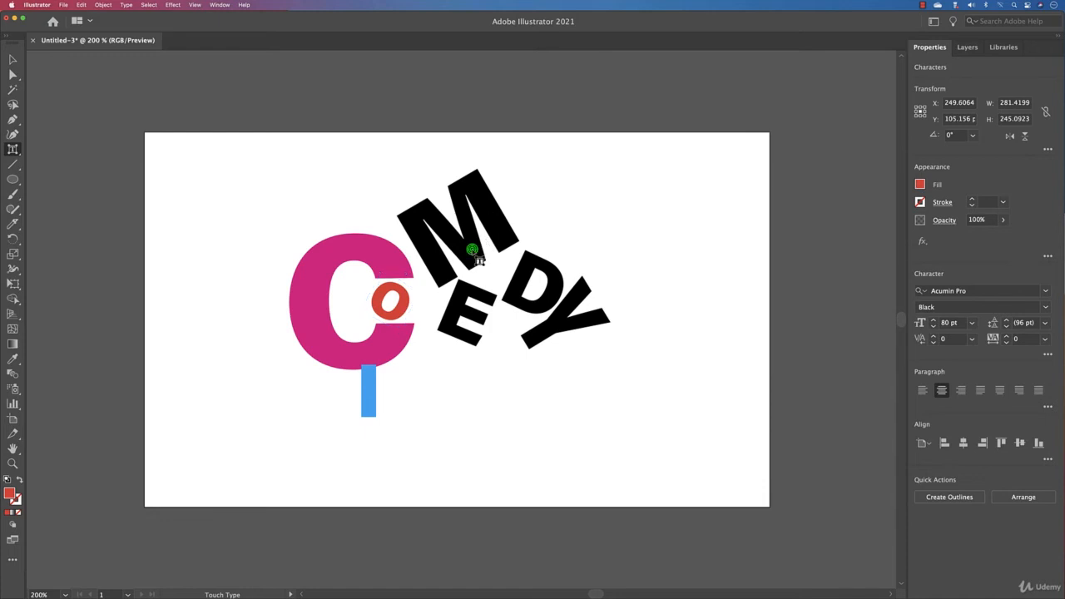
left_click(430, 282)
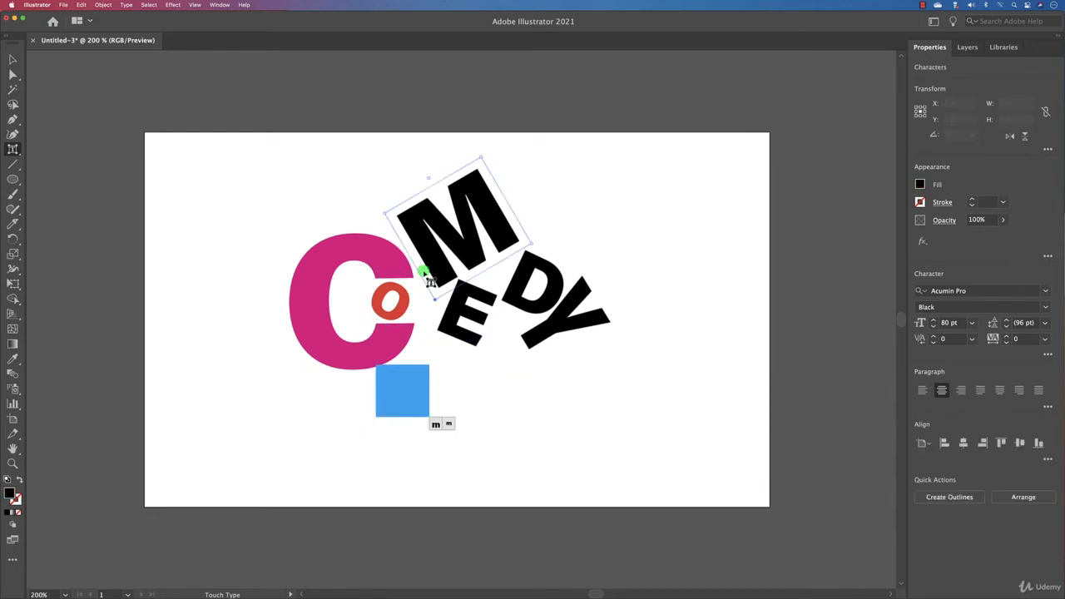
left_click(920, 184)
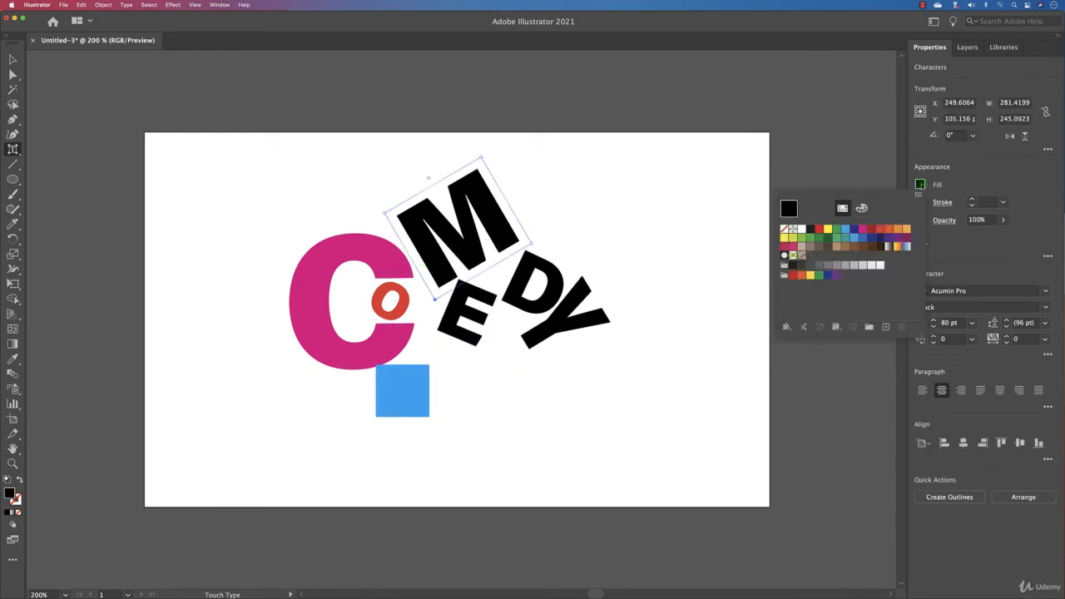
left_click(837, 229)
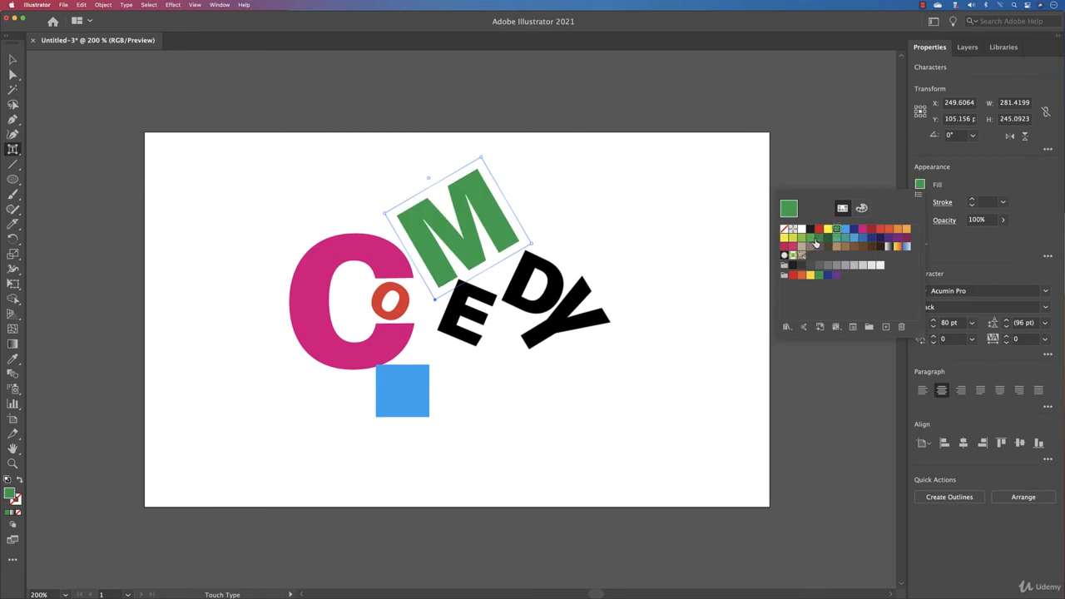
left_click(815, 241)
- Fill the letter E with dark red after trying magenta on it
left_click(476, 348)
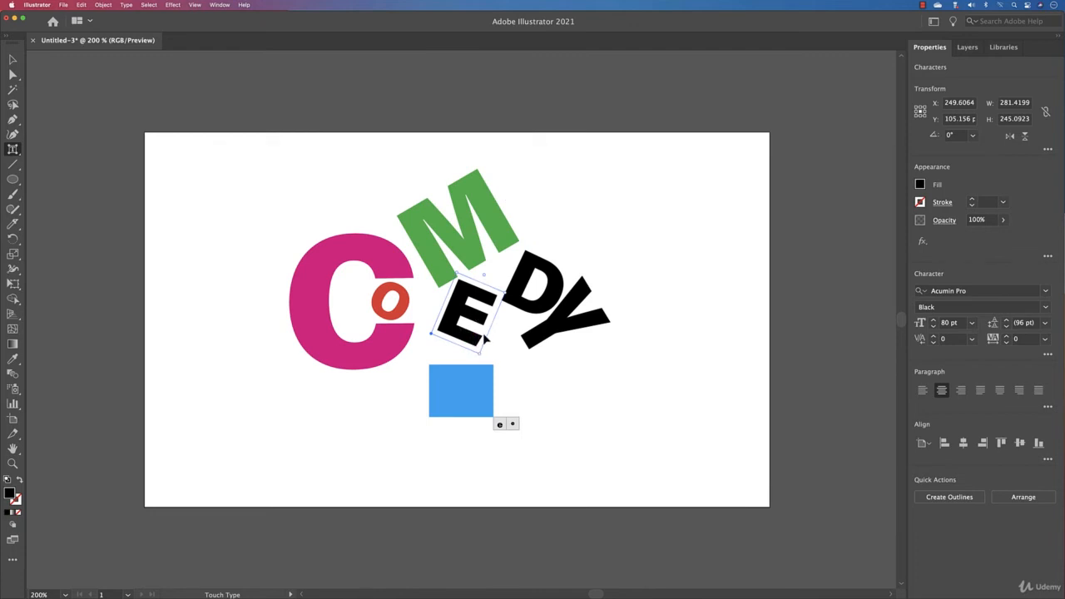
left_click(920, 185)
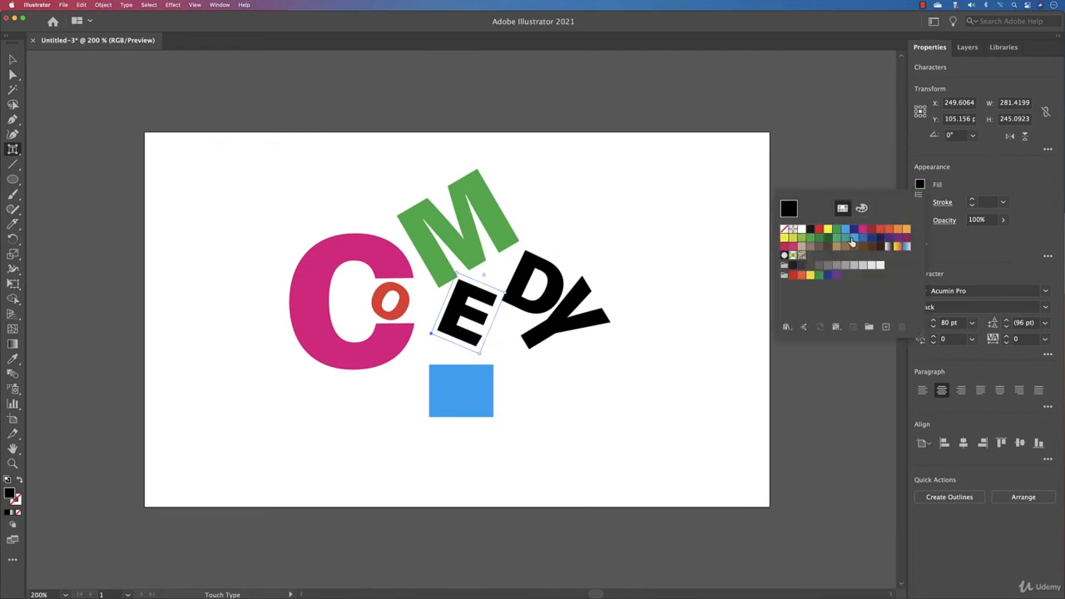
left_click(863, 231)
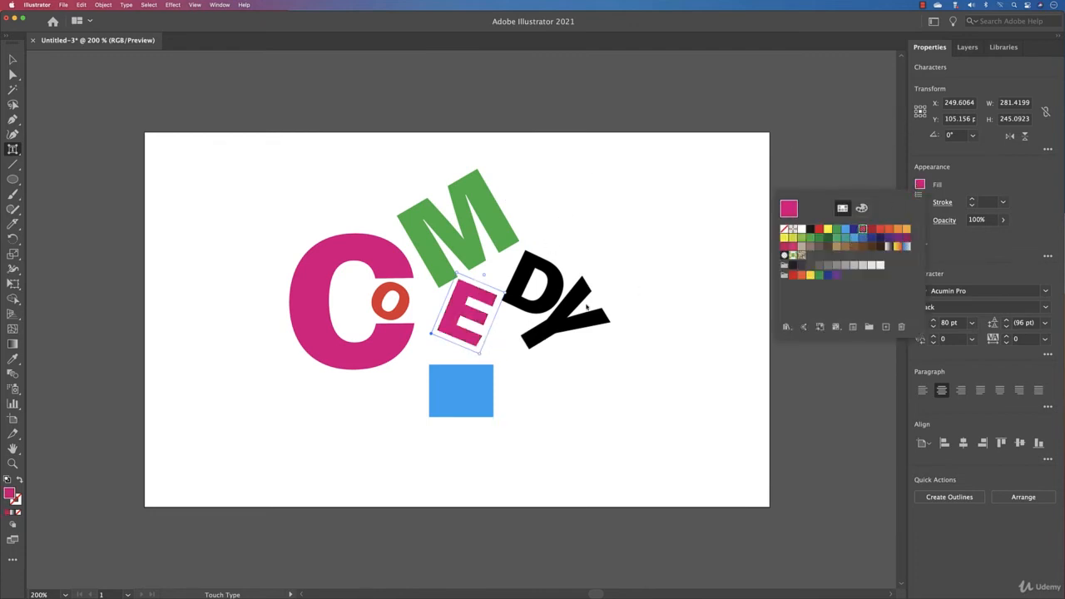
left_click(870, 229)
- Fill the letter Y with dark navy blue after trying yellow on it
left_click(541, 292)
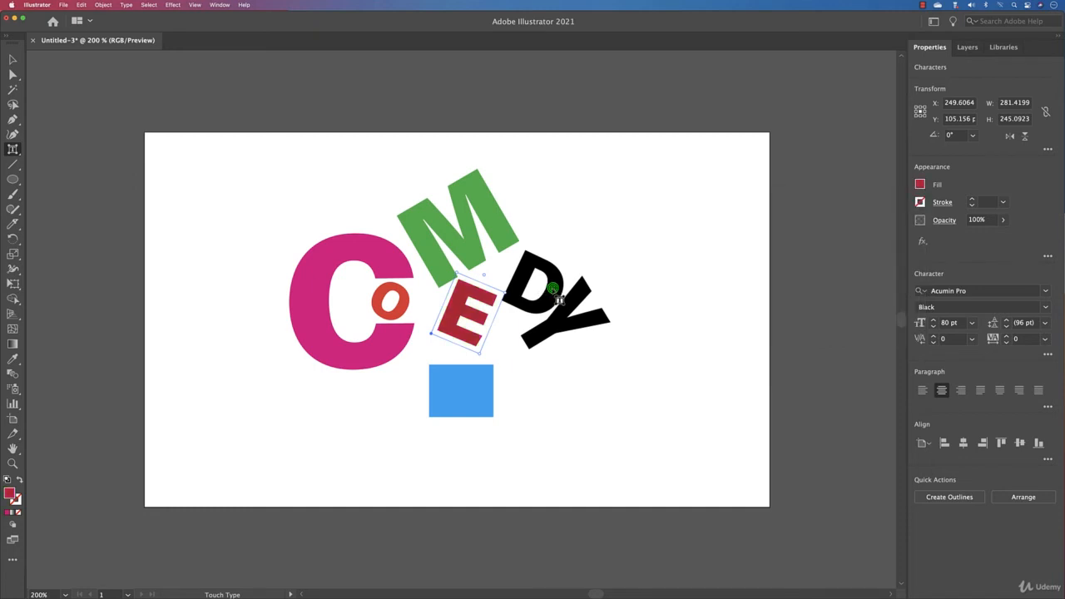
left_click(547, 300)
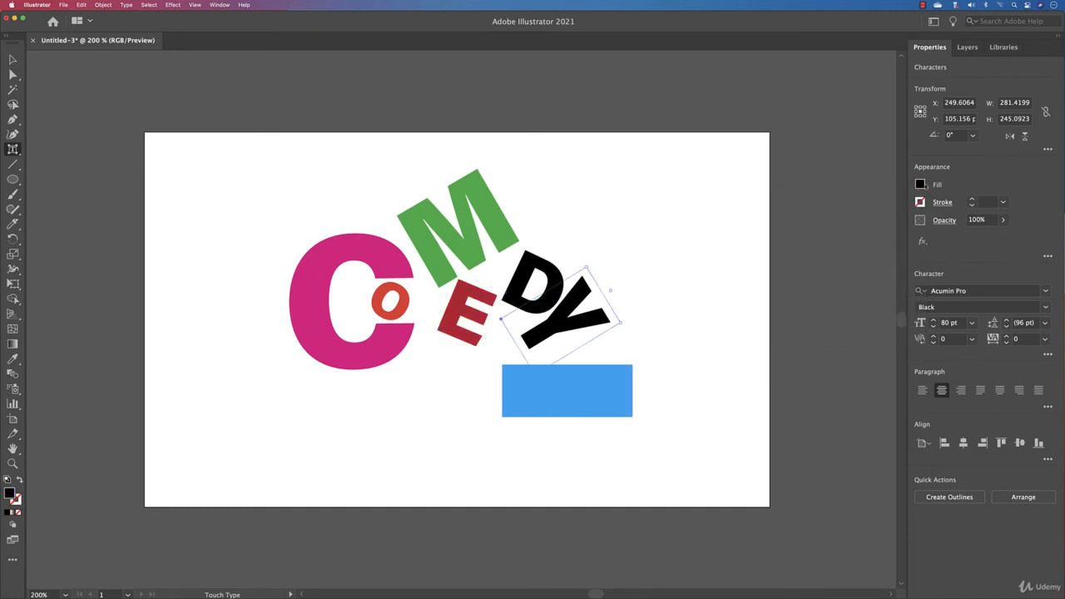
left_click(920, 184)
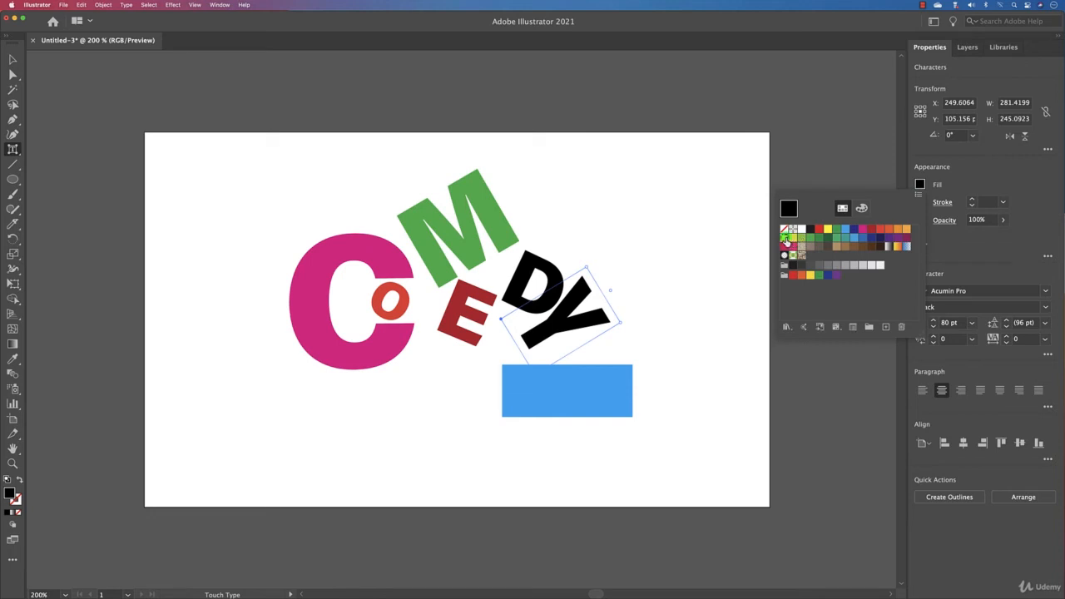
left_click(786, 238)
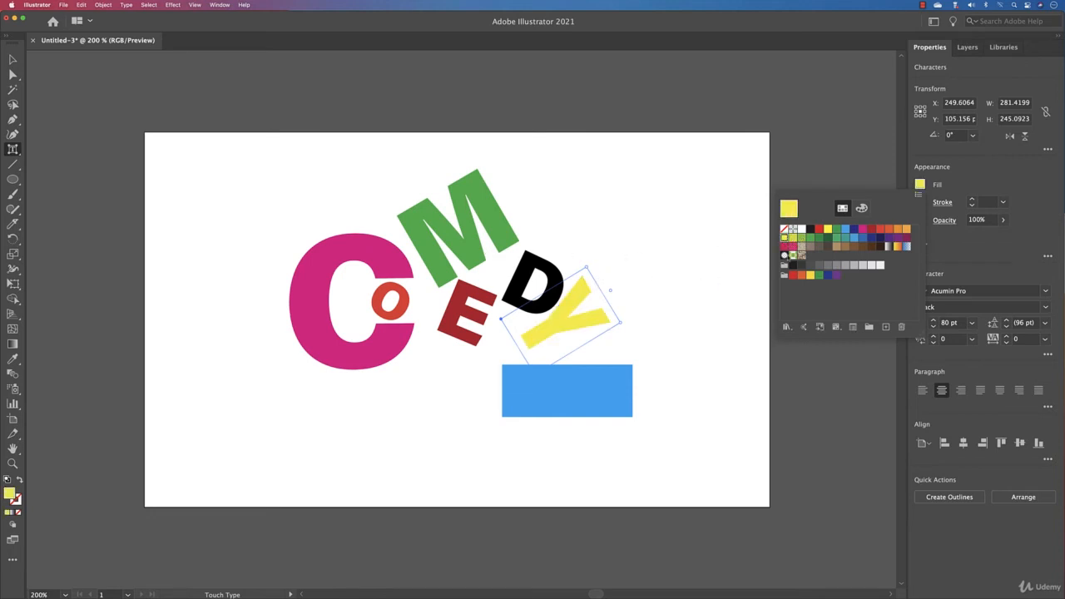
left_click(880, 238)
left_click(581, 243)
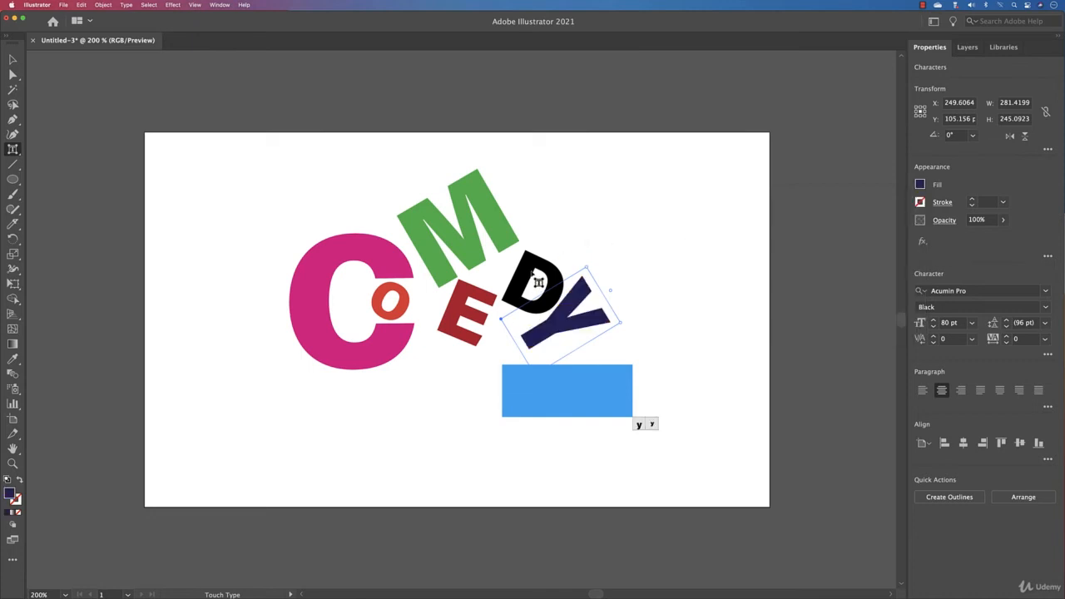
- Fill the letter D with yellow
left_click(527, 261)
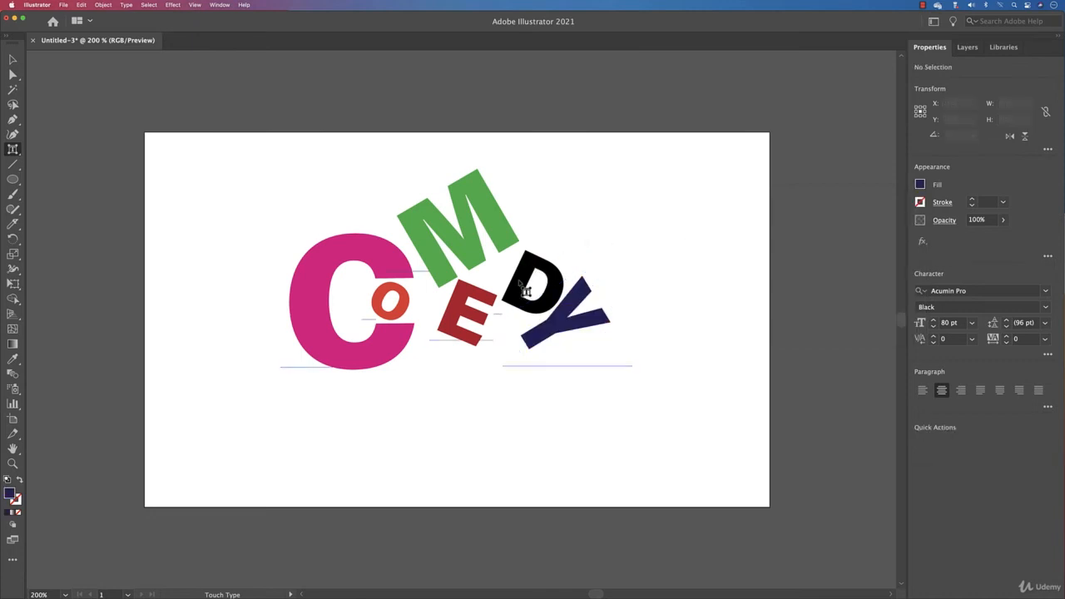
left_click(505, 325)
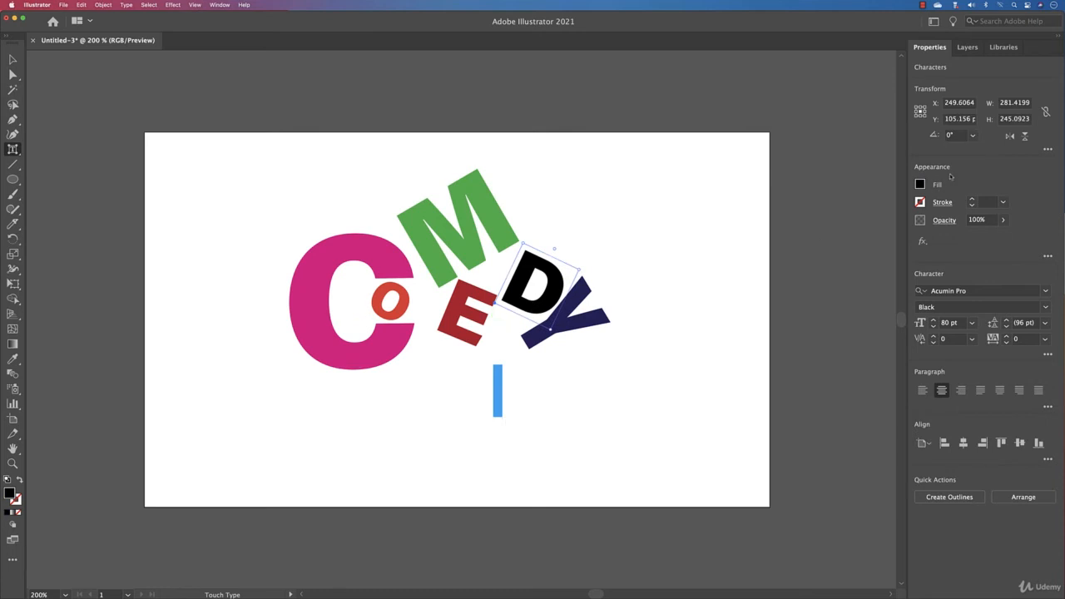
left_click(917, 188)
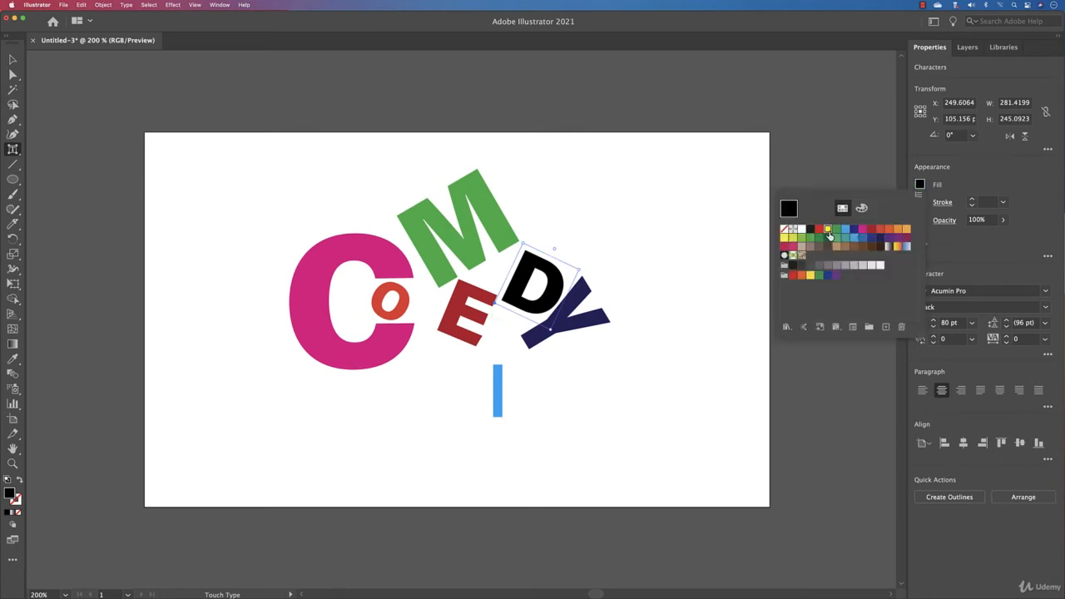
left_click(828, 229)
- Select the whole COMEDY text object and outline all its letters with a 0.5 pt black stroke
left_click(13, 60)
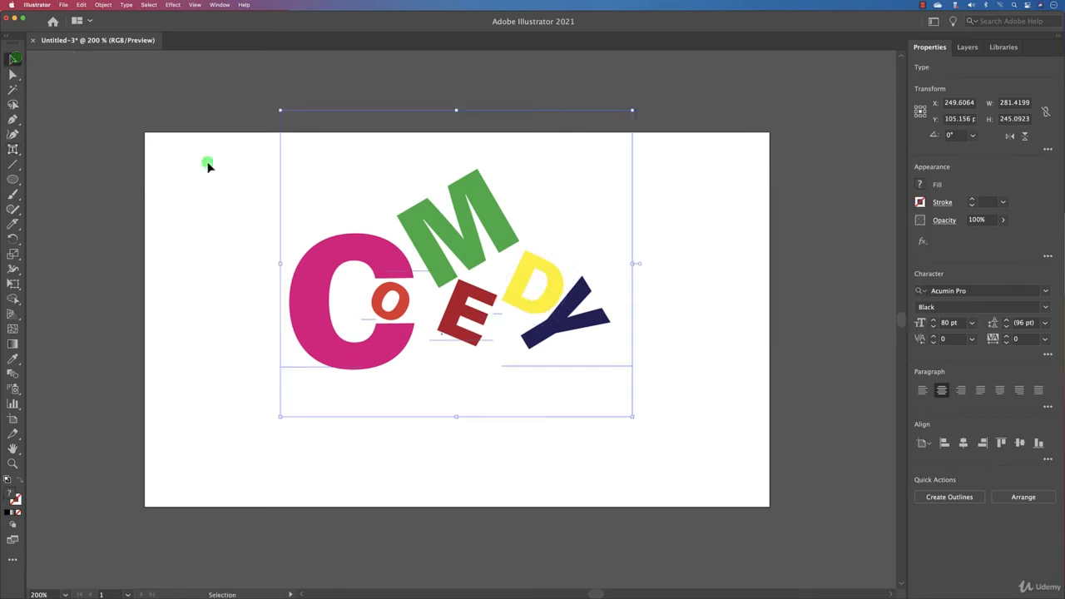
left_click(208, 164)
left_click(319, 254)
left_click(973, 201)
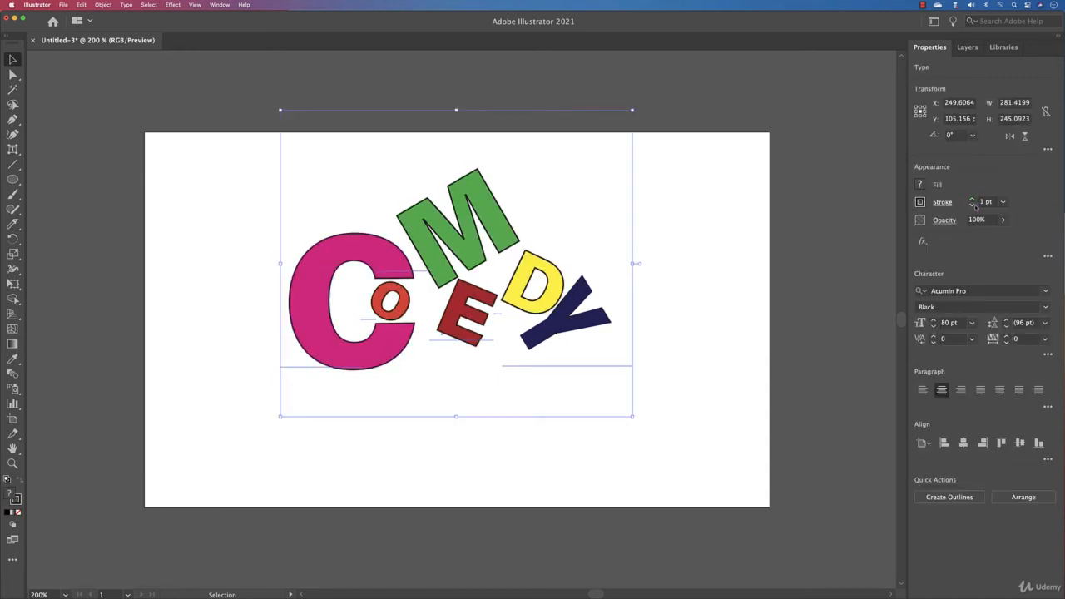
left_click(973, 205)
left_click(973, 204)
left_click(973, 204)
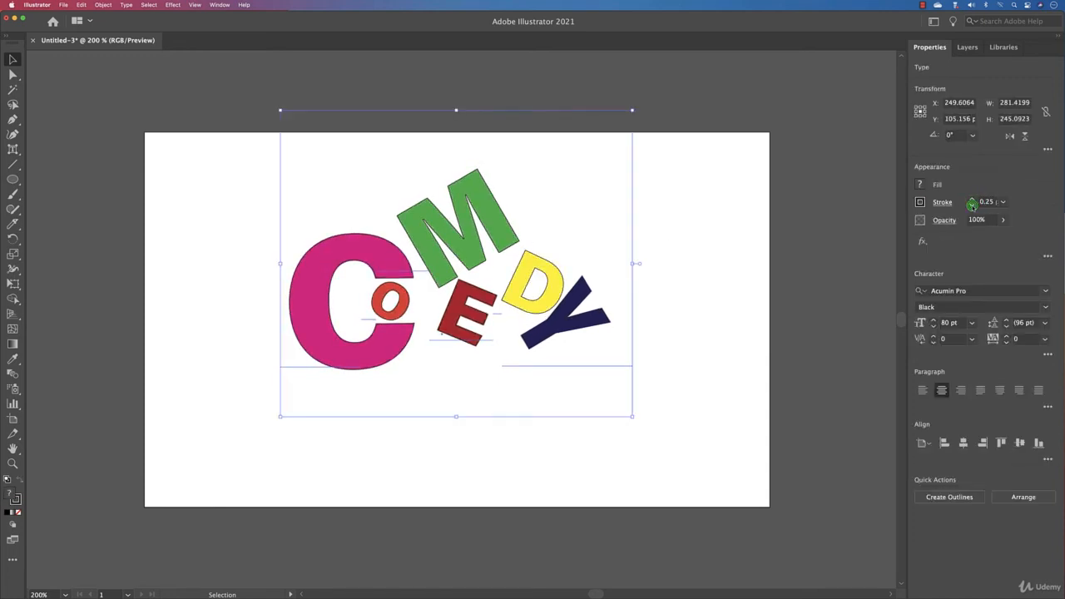
left_click(973, 200)
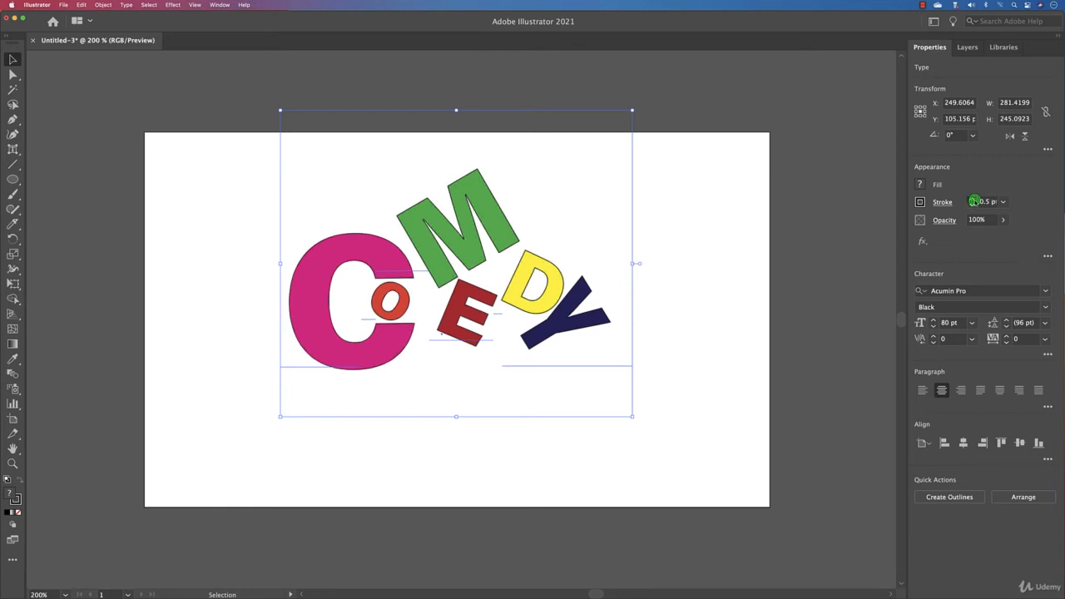
- Set the stroke of the whole COMEDY text to 2 pt after trying 3 pt and 1 pt
left_click(973, 200)
left_click(973, 200)
left_click(973, 200)
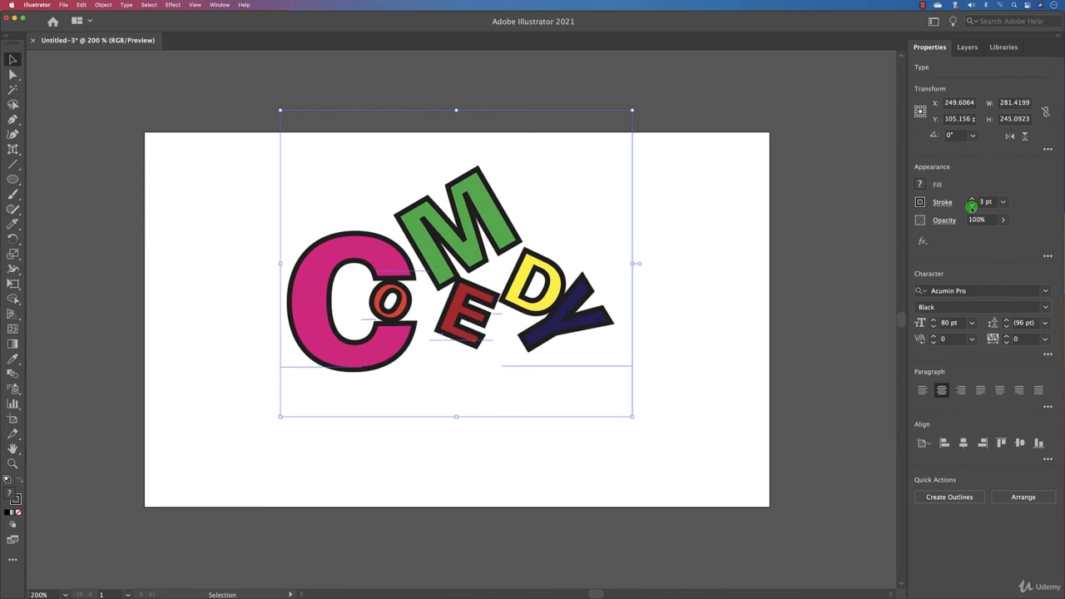
left_click(973, 204)
left_click(973, 205)
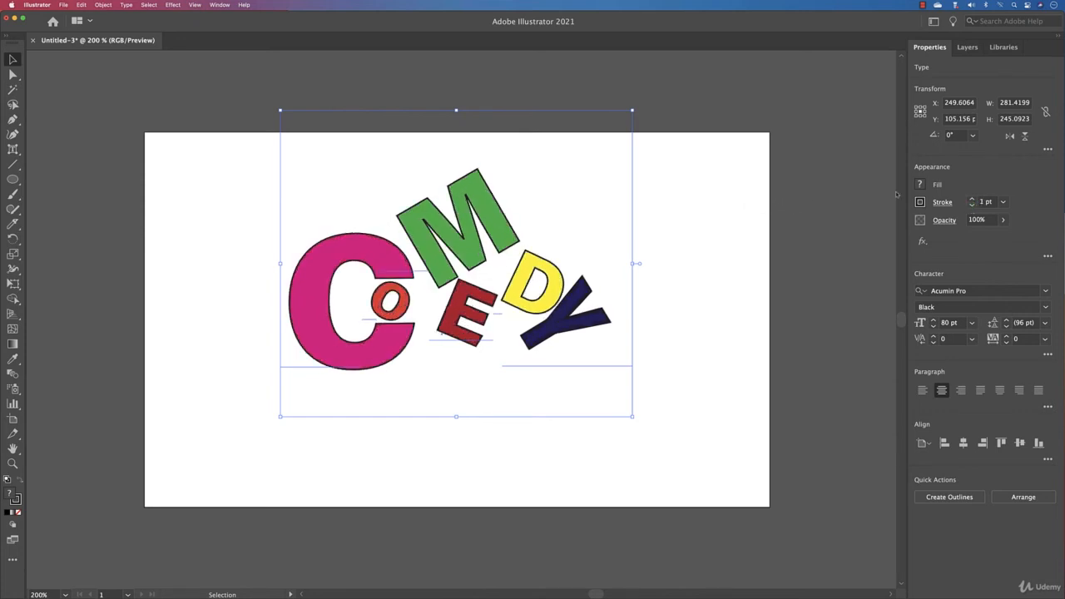
left_click(973, 200)
left_click(700, 259)
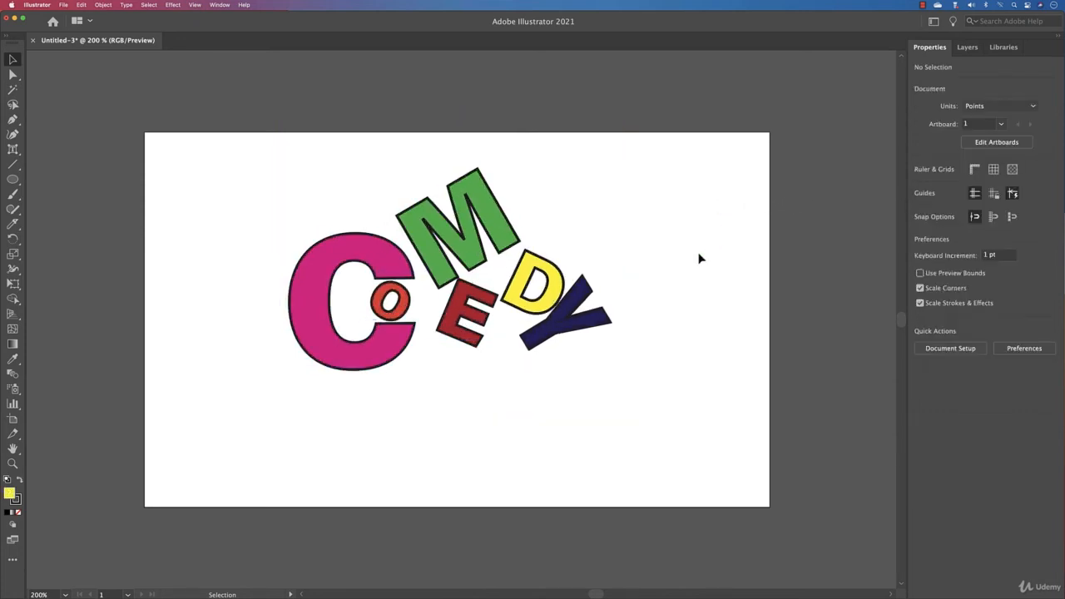
- Move the letter Y slightly down, away from the D, with the Touch Type tool
left_click(596, 319)
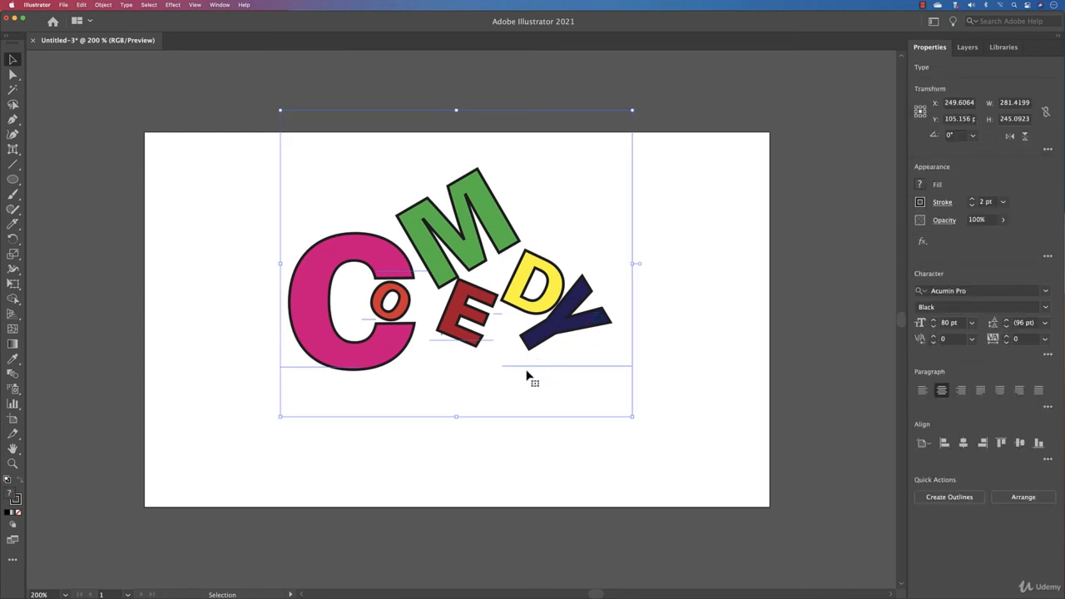
left_click_drag(529, 371, 527, 372)
left_click(12, 149)
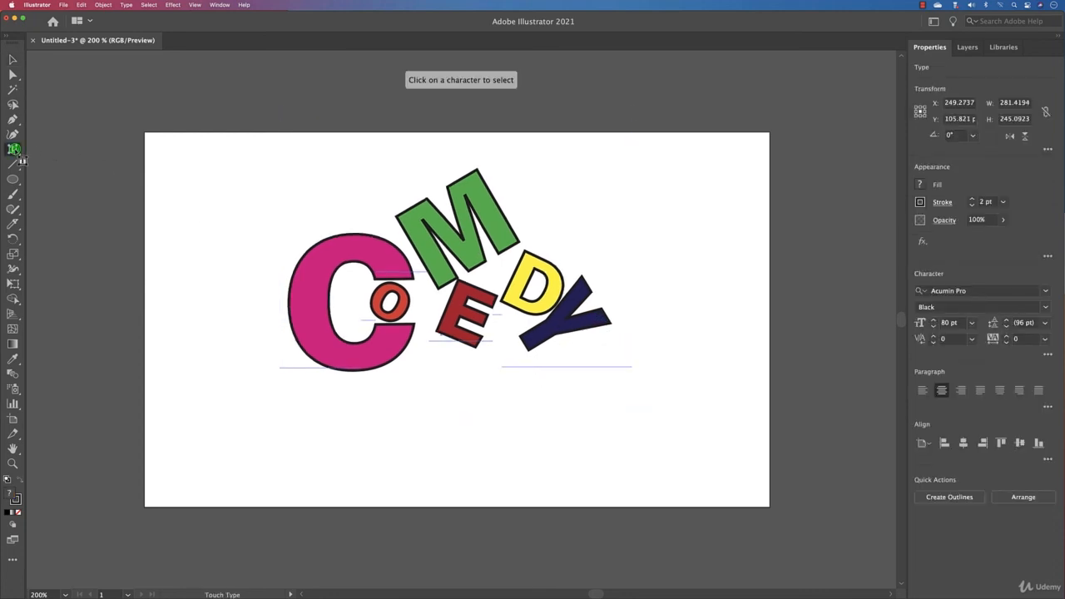
left_click(559, 368)
left_click_drag(561, 319, 561, 328)
left_click(665, 335)
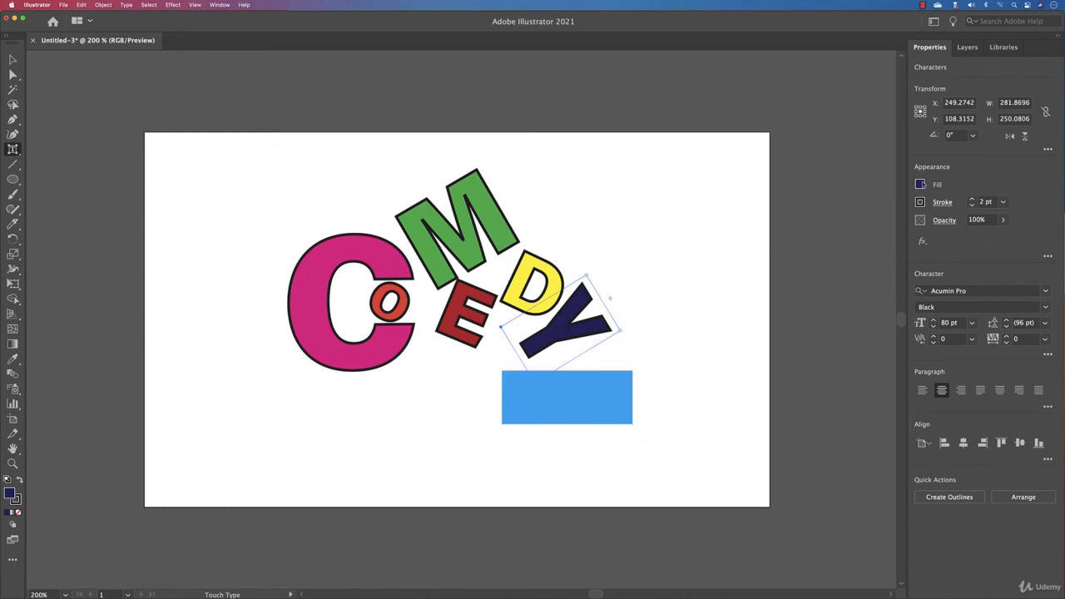
- Fill the letter Y with plum after trying purple on it
left_click(920, 184)
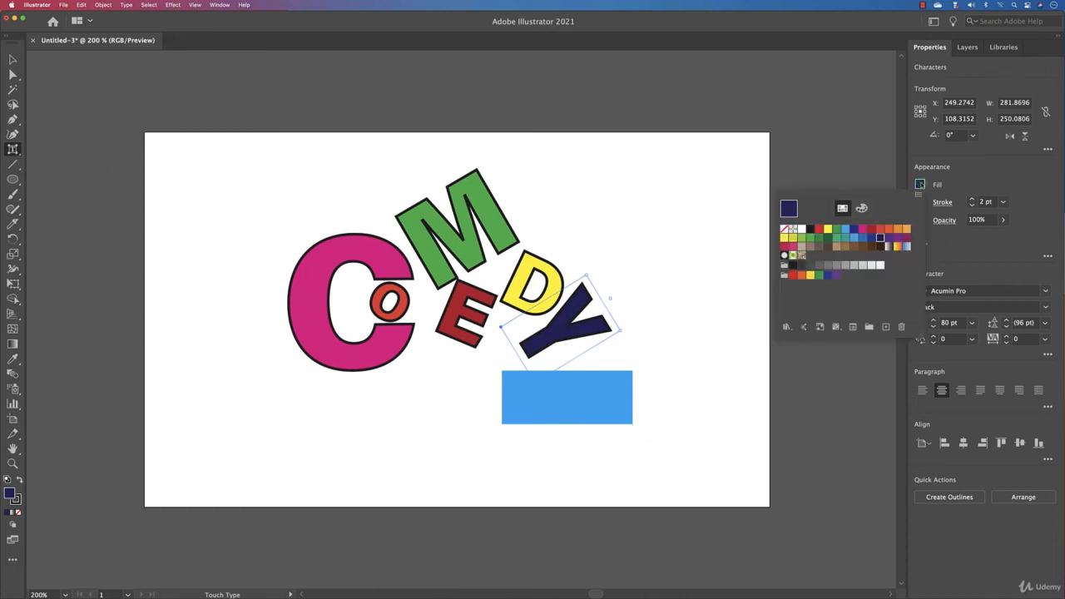
left_click(906, 239)
left_click(898, 239)
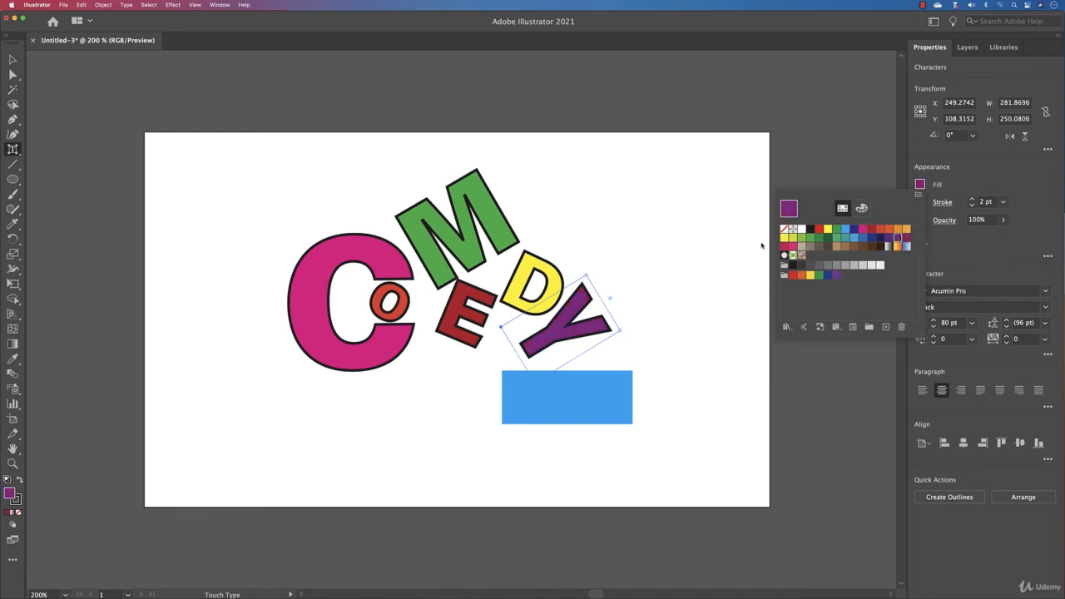
left_click(675, 281)
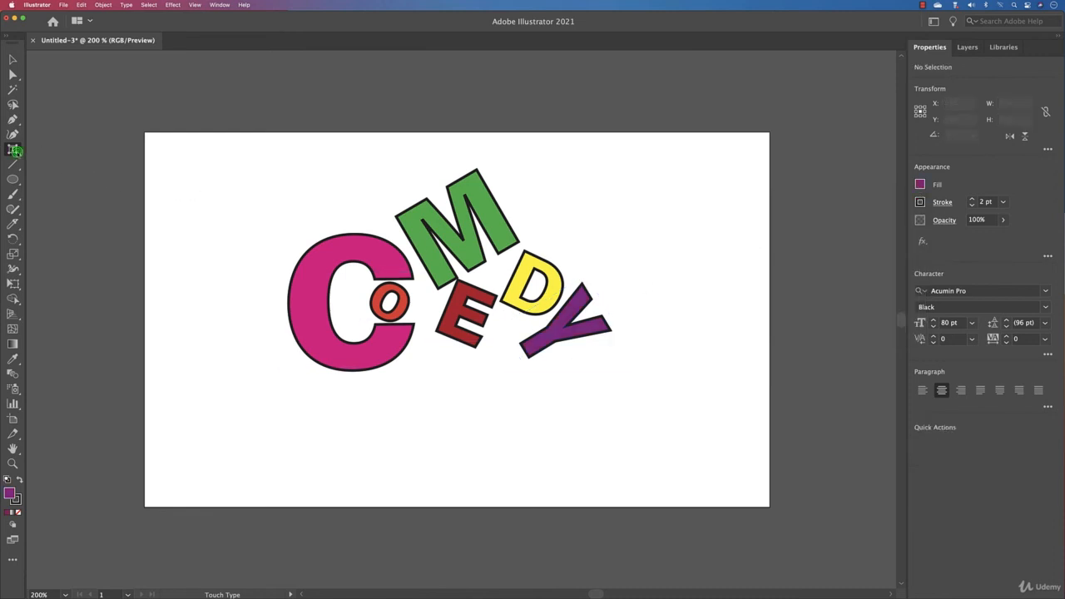
left_click(13, 150)
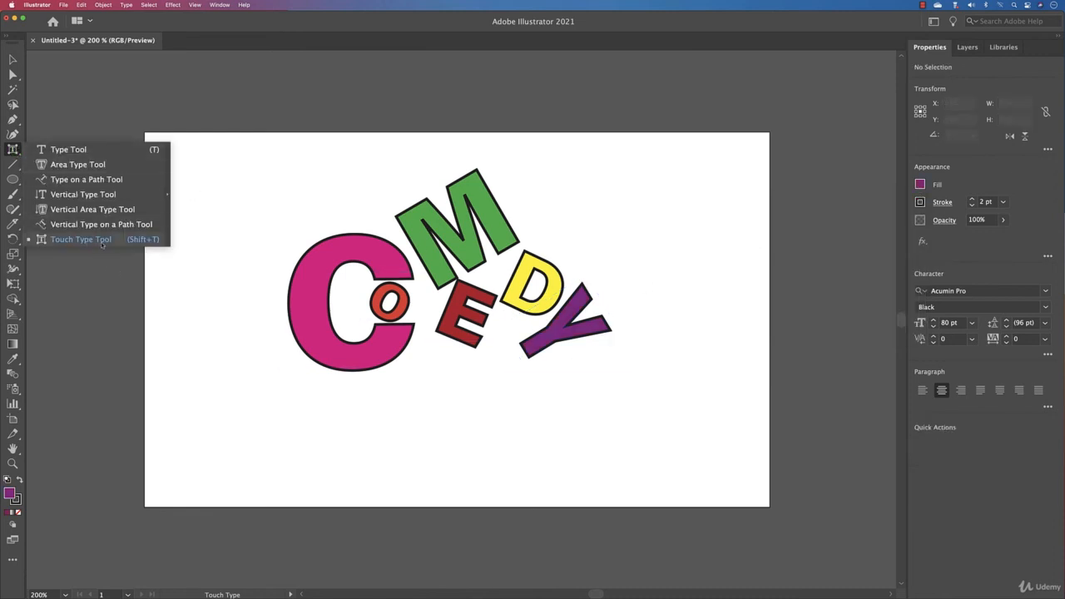
left_click(669, 253)
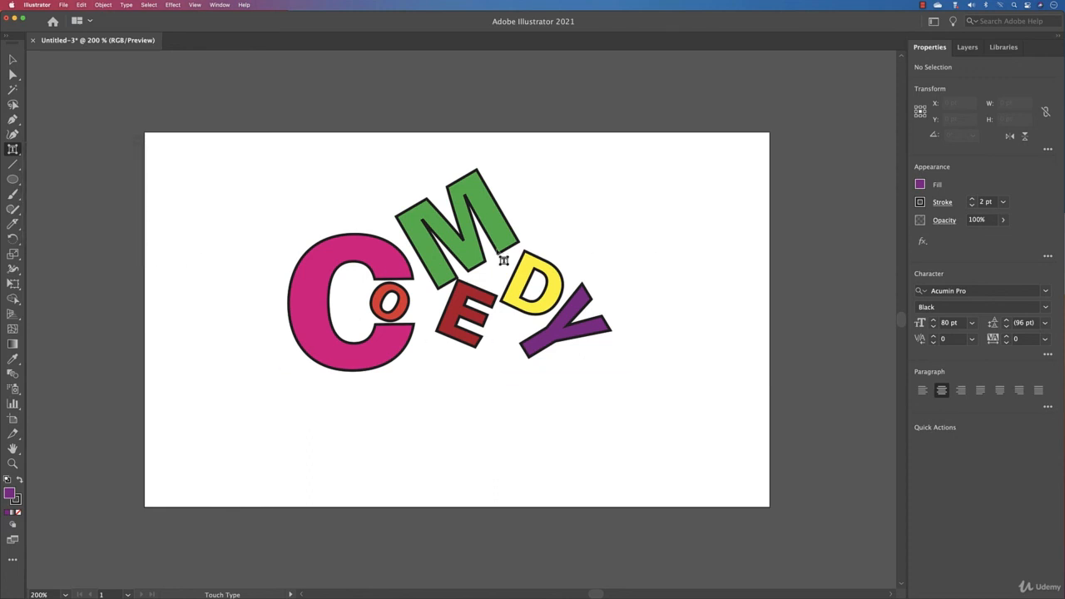
key("super+a")
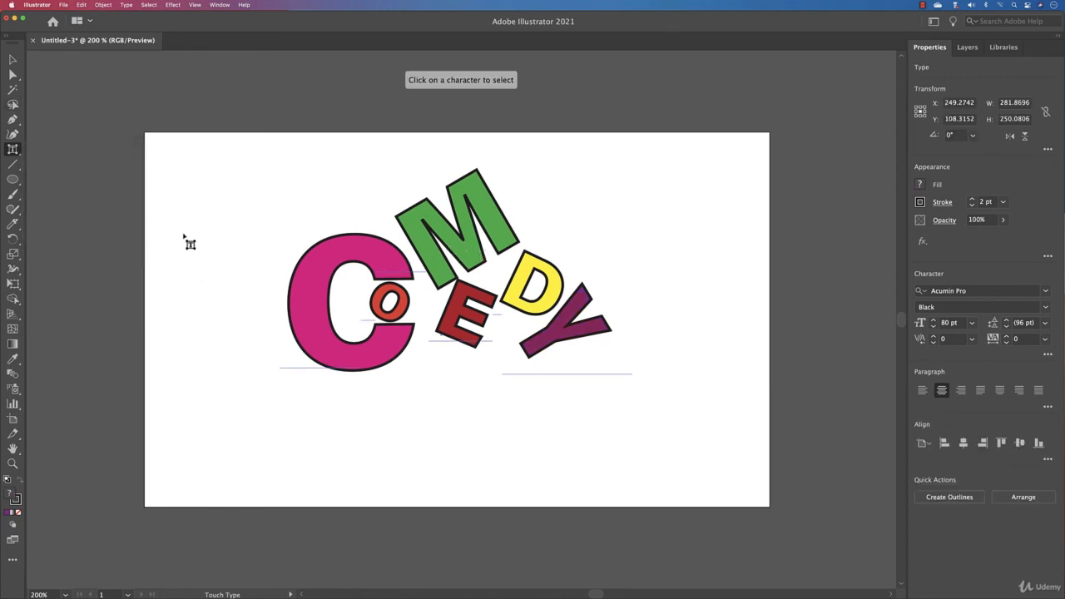
- Try adding extra letters S and D after the M with the Type tool, and undo the additions
left_click(14, 150)
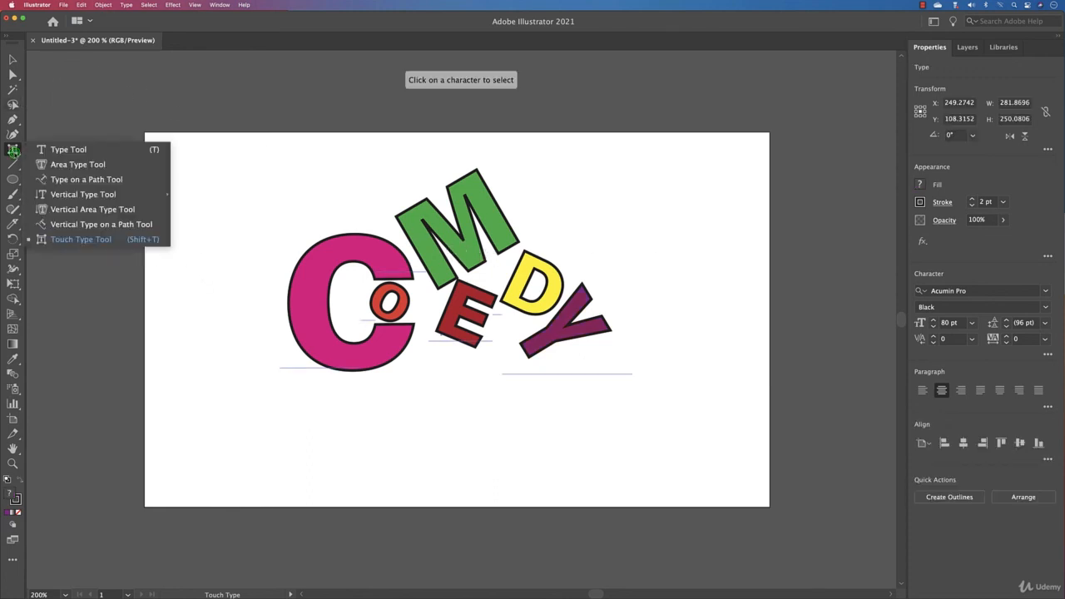
left_click(77, 152)
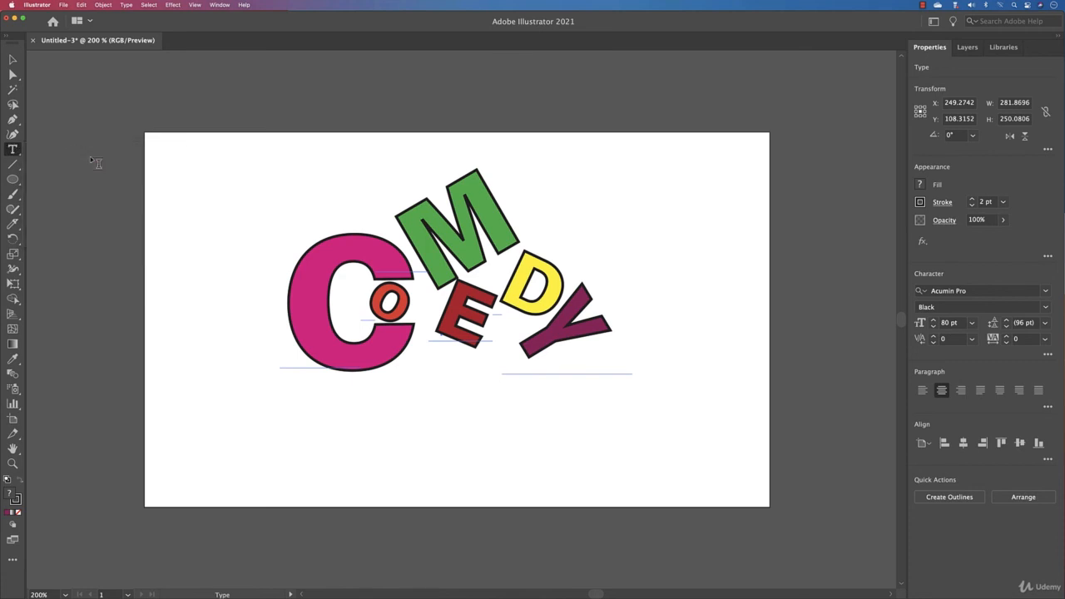
left_click(421, 254)
type("S D")
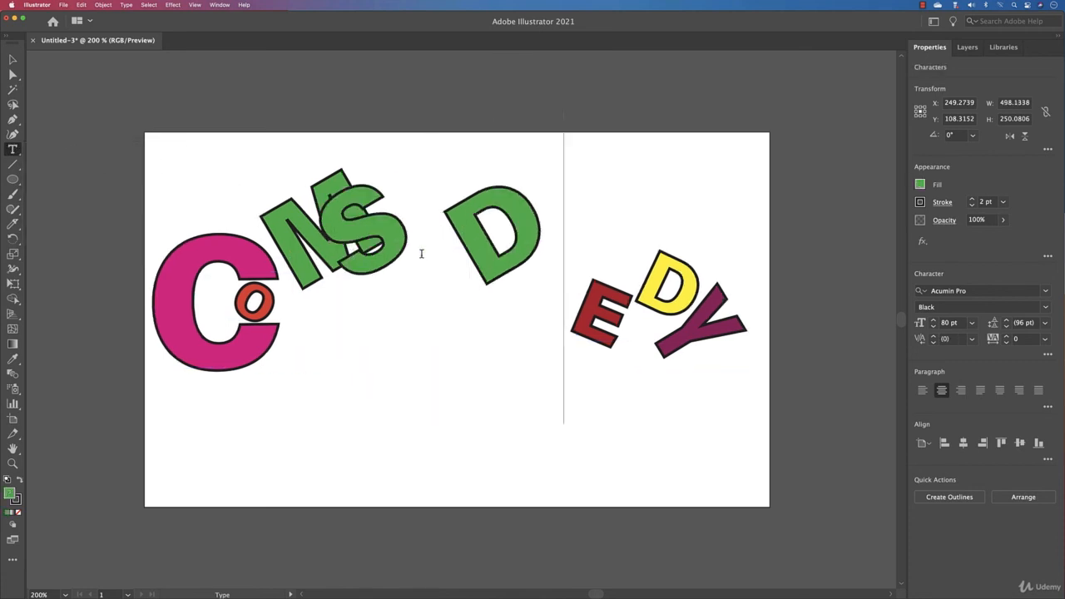
type(" S D")
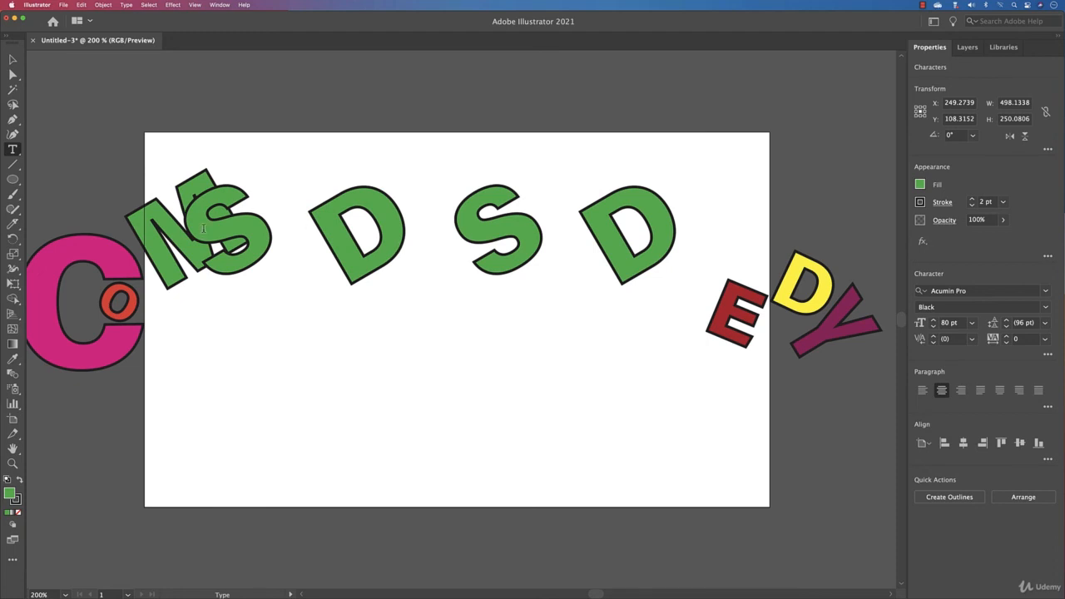
key("super+z")
key("super+z")
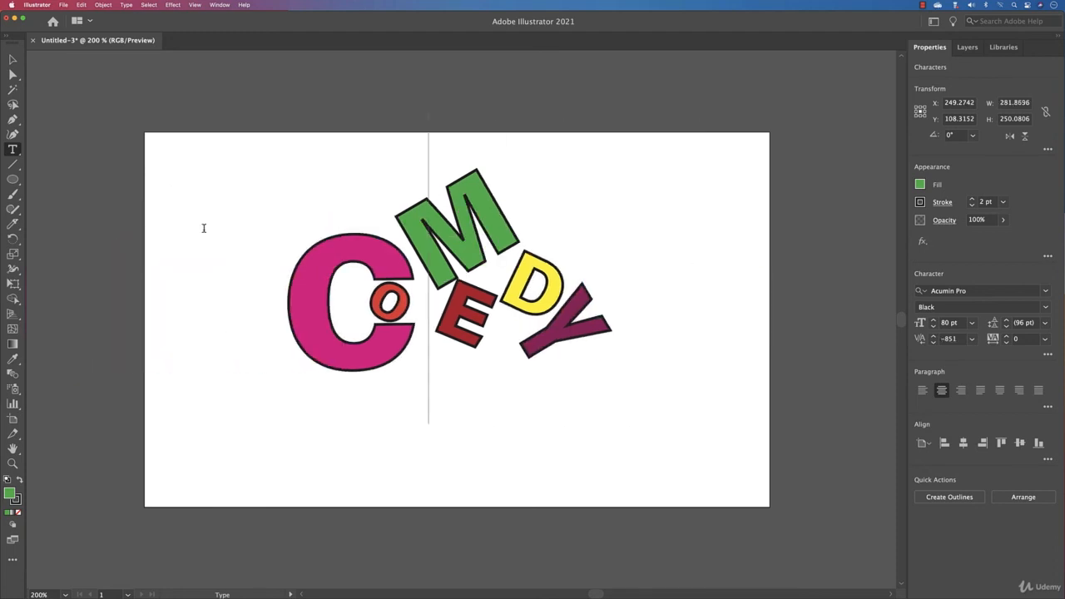
- Try adding extra lettering after the O in the COMEDY text, and delete it again
key("Left")
type("SDSD")
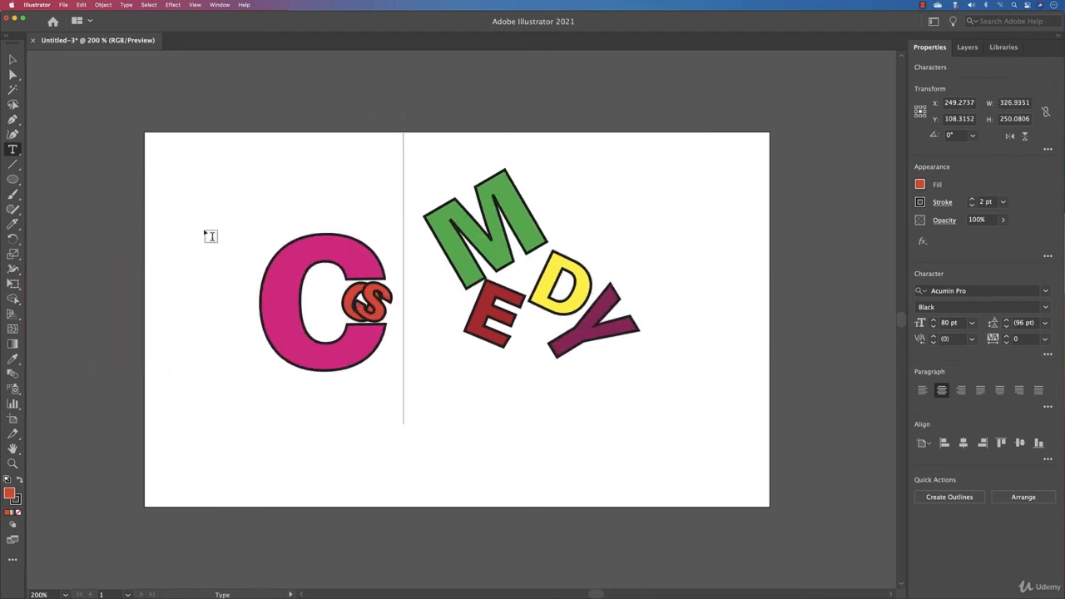
key("BackSpace")
key("BackSpace")
key("BackSpace")
key("BackSpace")
scroll(212, 237, "left", 1)
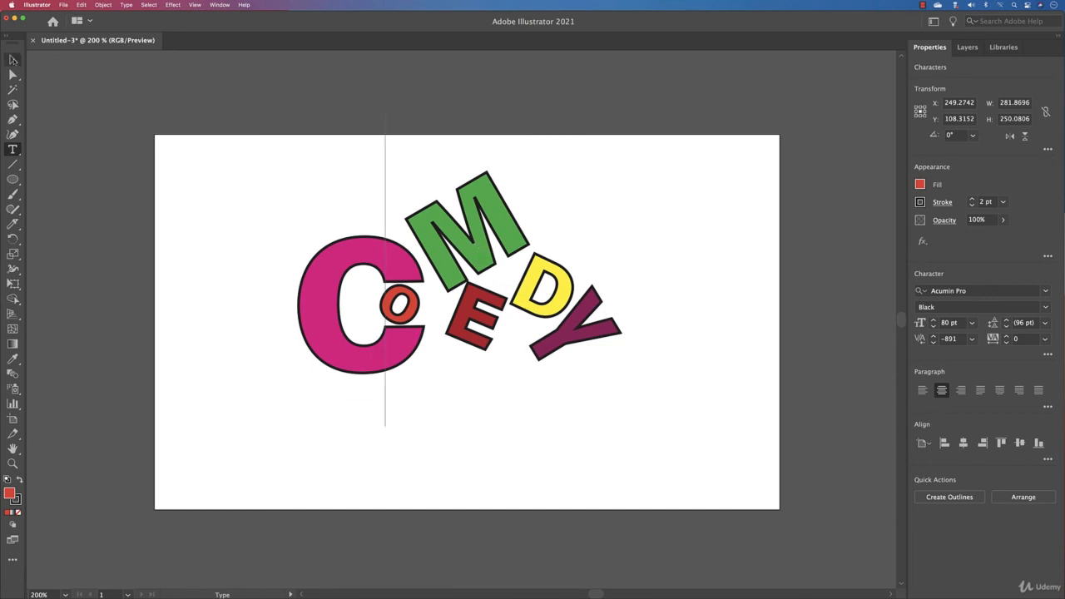
- Change the font of the whole COMEDY text object to Source Serif Variable
left_click(12, 59)
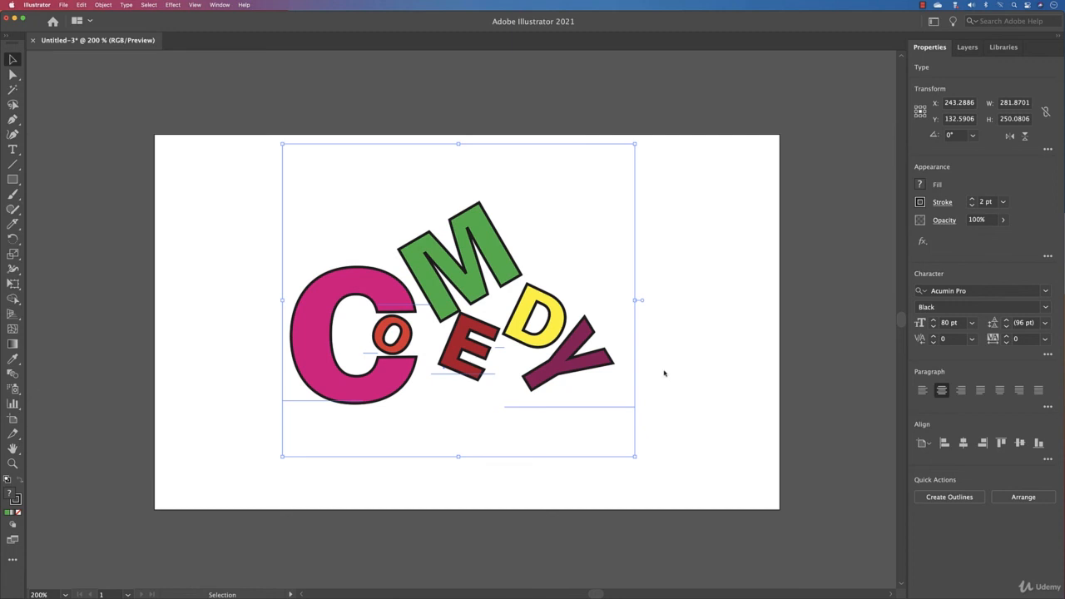
left_click(1045, 291)
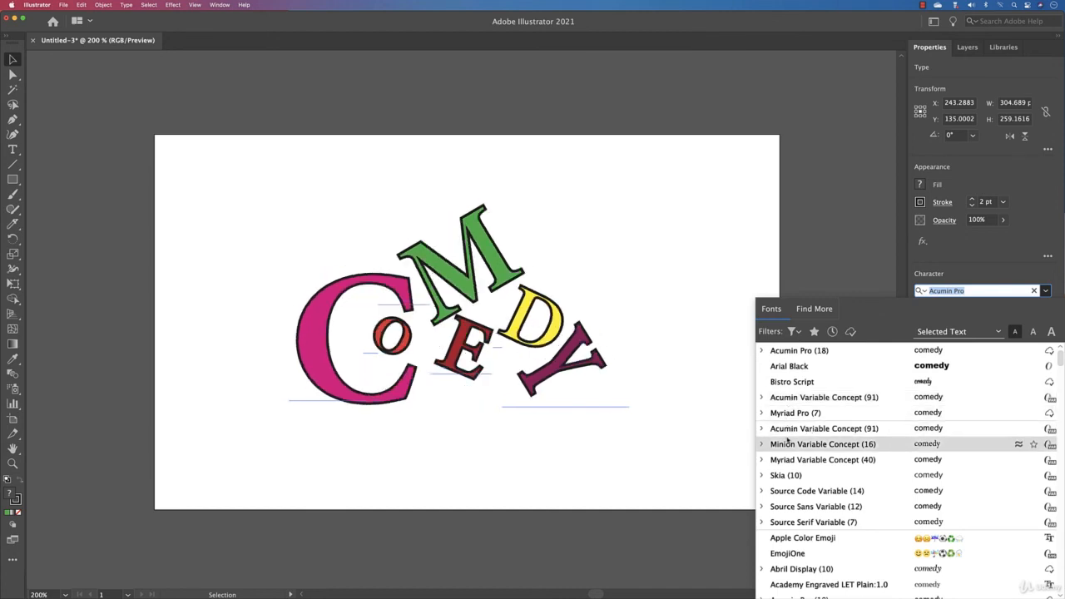
left_click(792, 524)
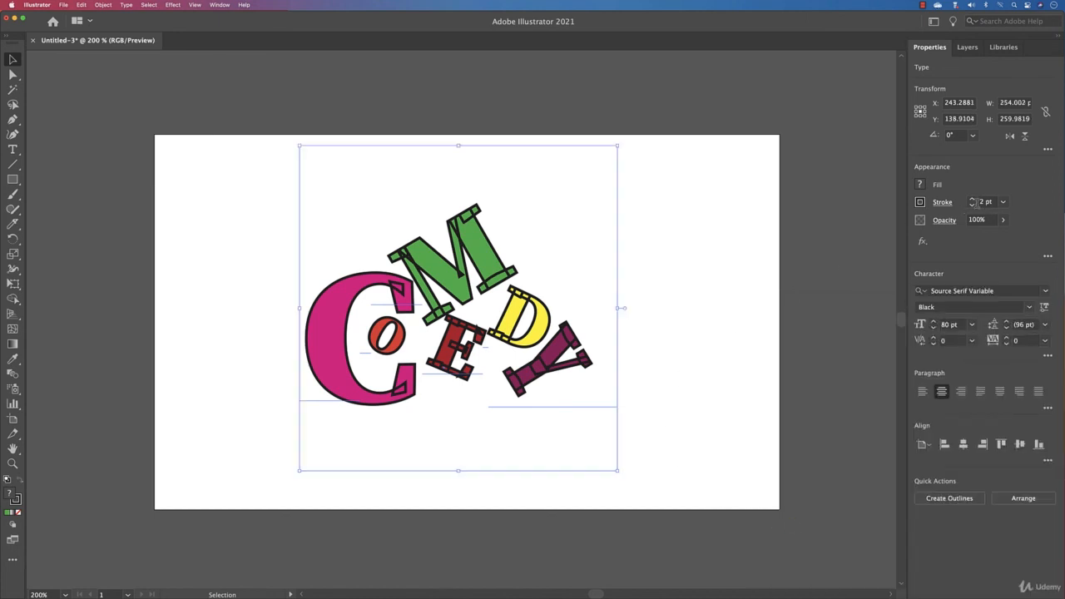
- Remove the stroke from the COMEDY text after trying weights of 0.5 pt and 0.25 pt, and deselect the text
left_click(973, 204)
left_click(973, 204)
left_click(973, 205)
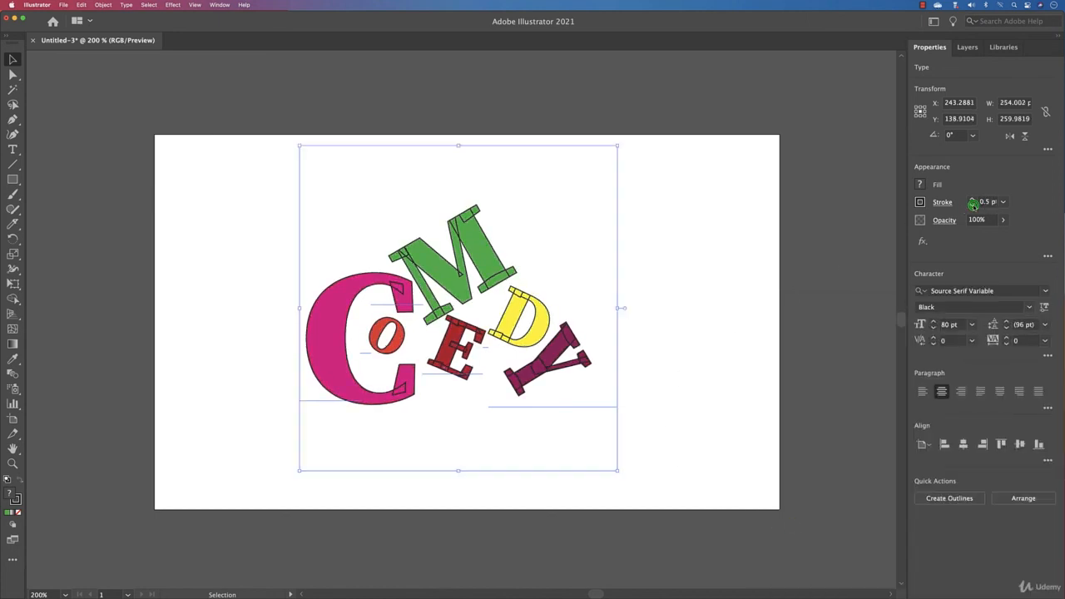
left_click(973, 205)
left_click(973, 204)
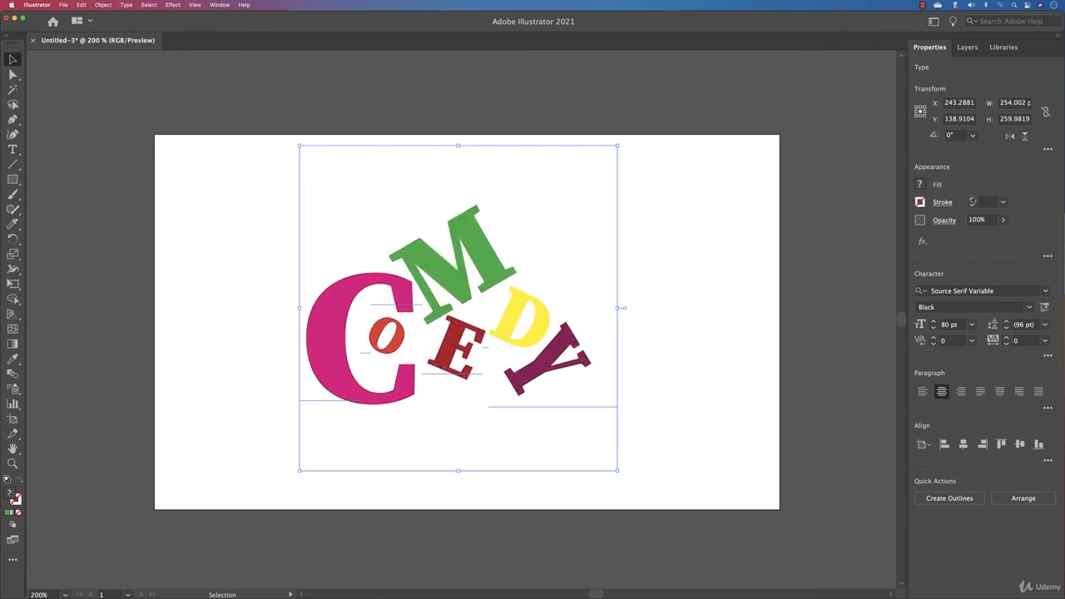
left_click(973, 199)
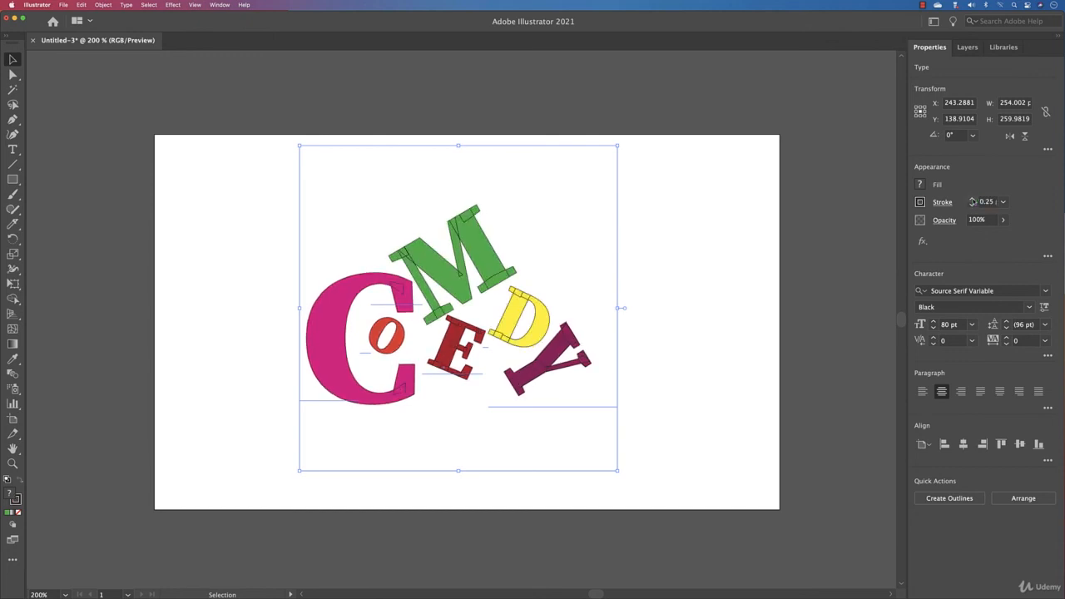
left_click(973, 205)
left_click(749, 245)
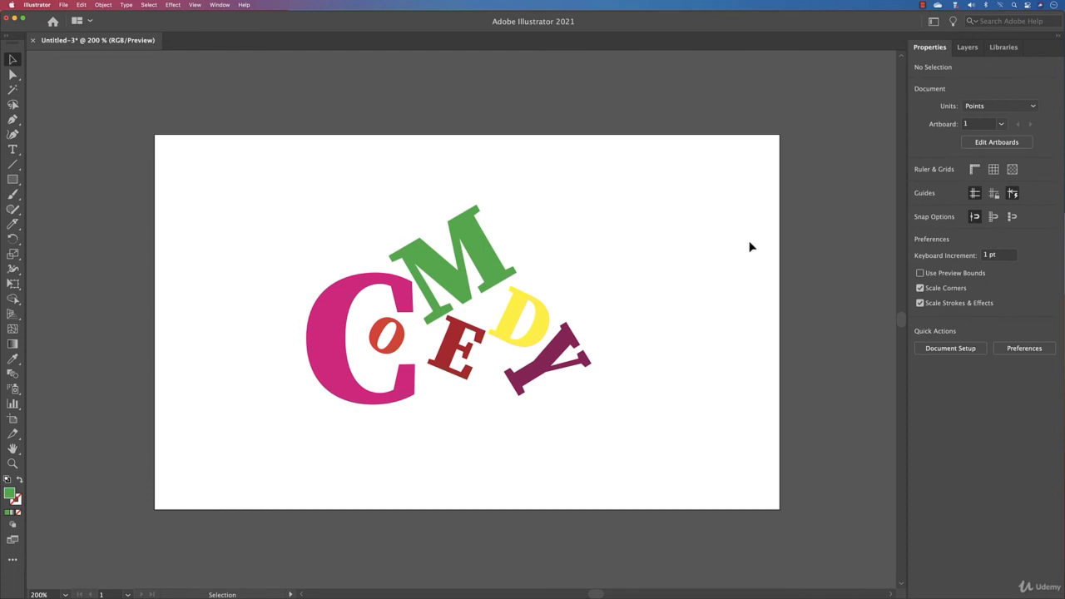